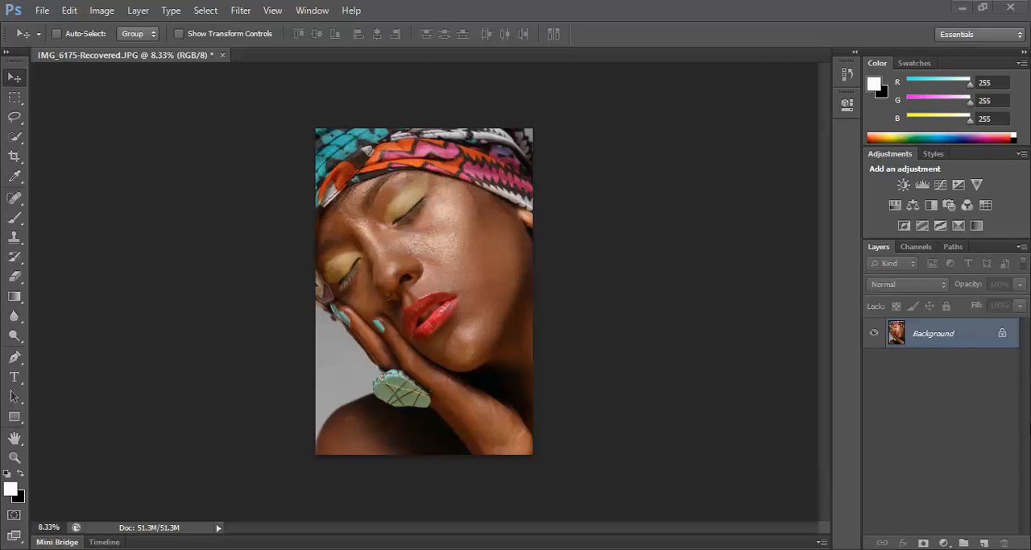
Create a new empty layer above the Background and rename it d&B.
double_click(984, 545)
left_click_drag(951, 341, 1005, 540)
double_click(923, 338)
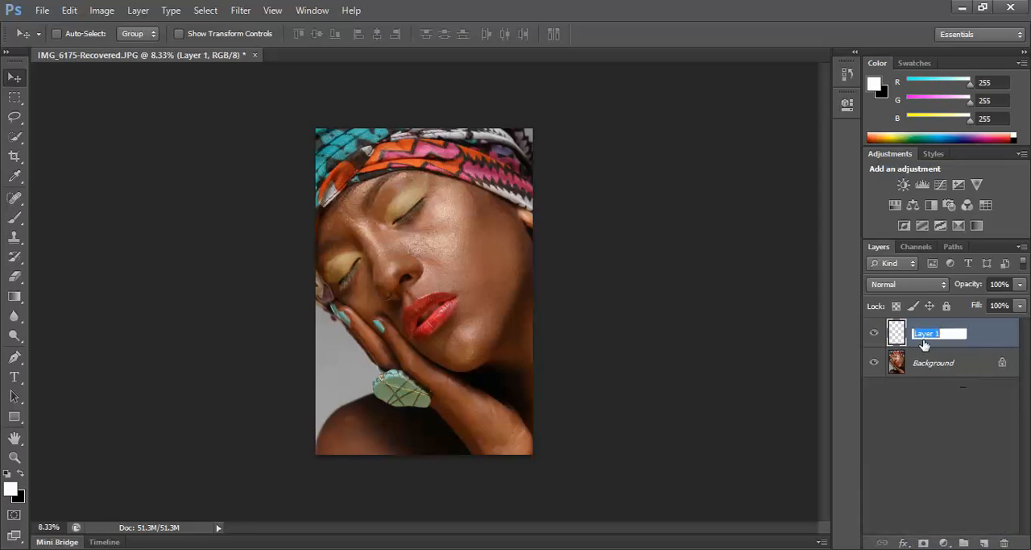
key("BackSpace")
type("d&B")
key("Return")
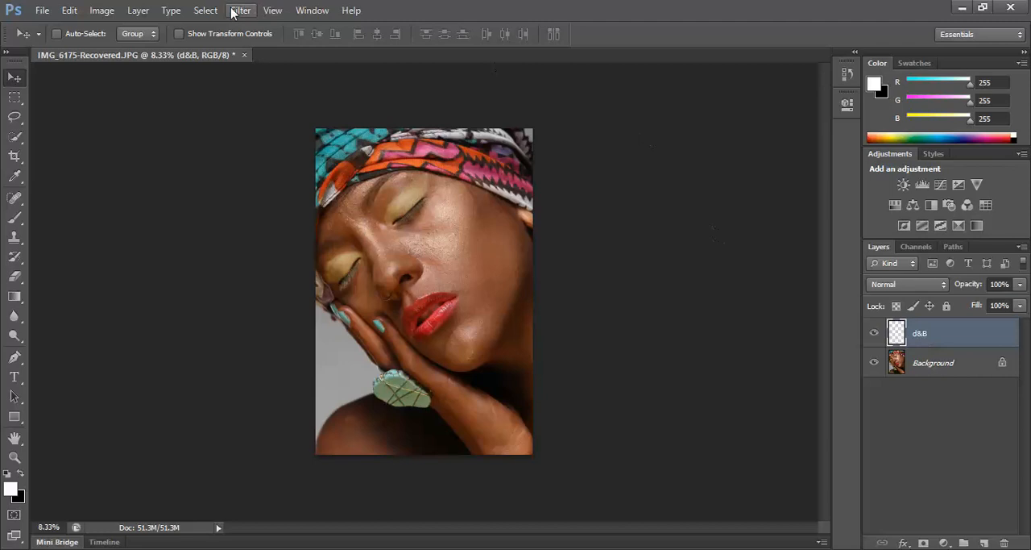
Fill the d&B layer with 50% Gray and set its blend mode to Soft Light.
left_click(69, 10)
left_click(120, 213)
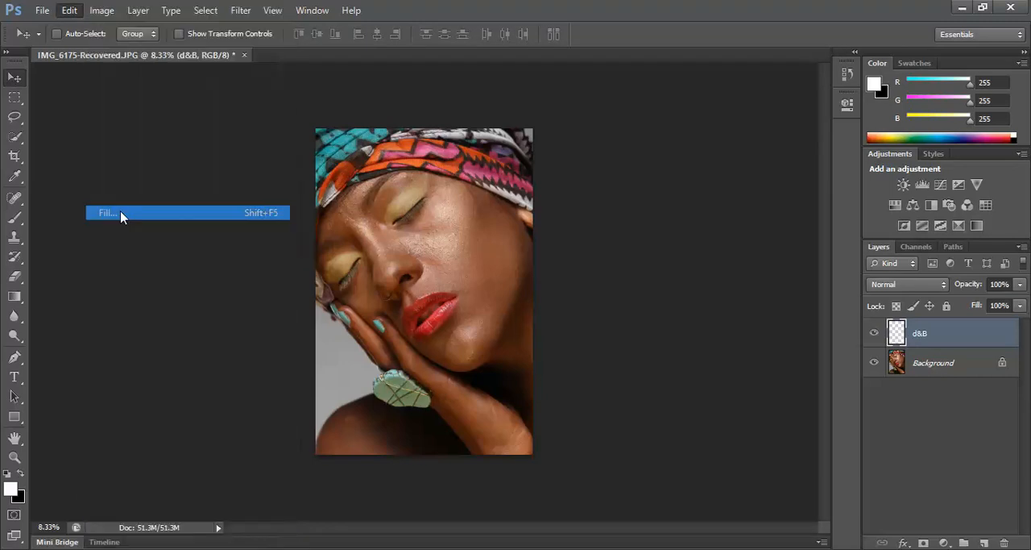
left_click(548, 167)
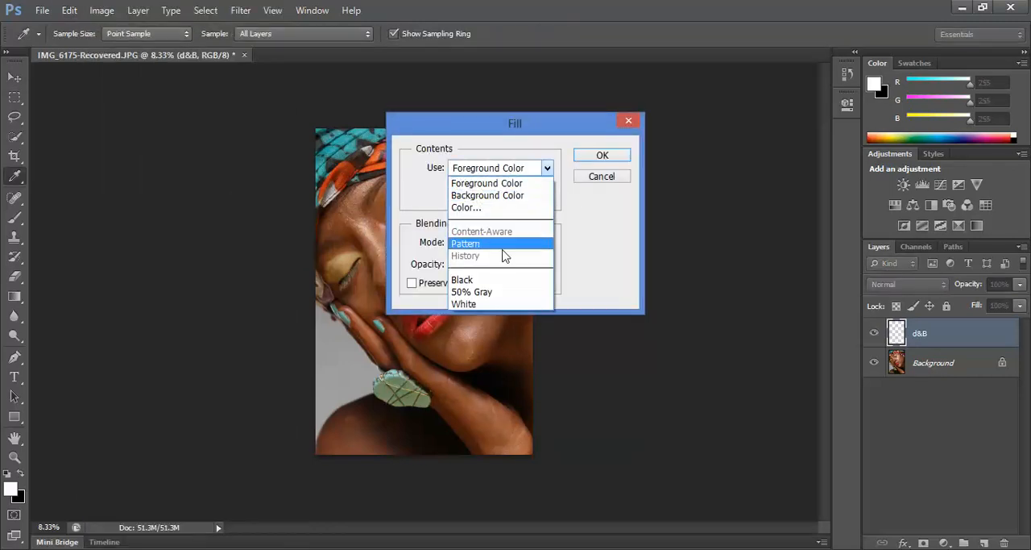
left_click(495, 292)
left_click(603, 155)
key("v")
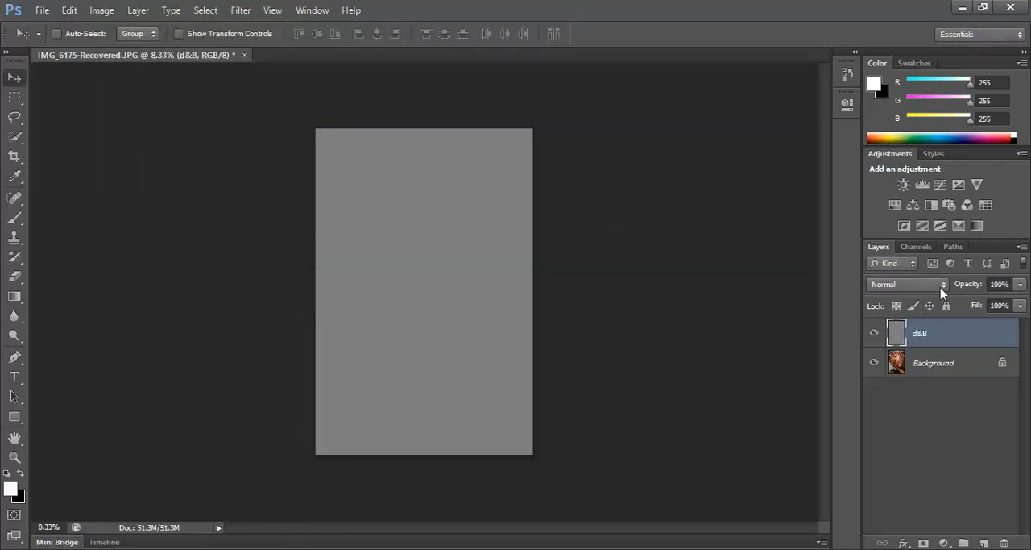
left_click(940, 287)
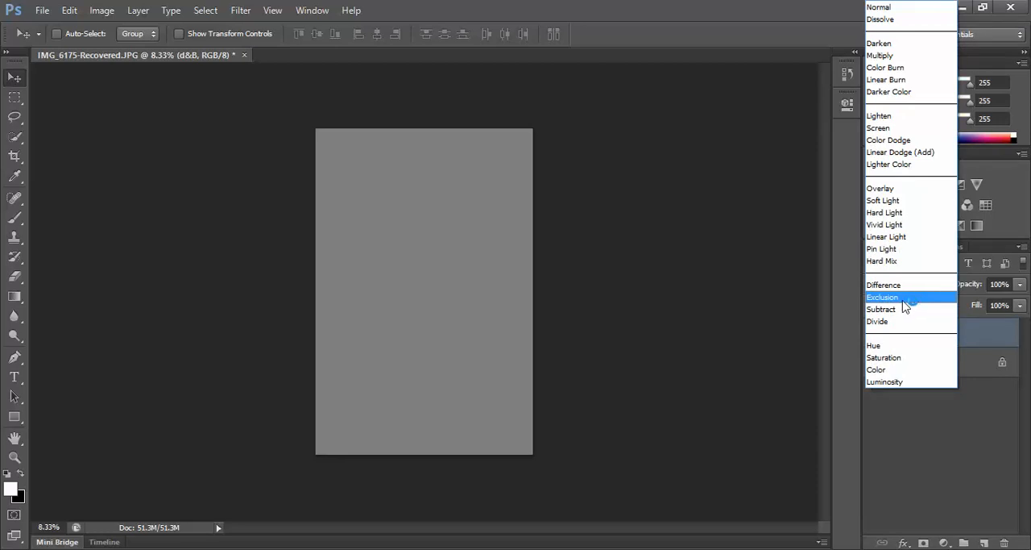
left_click(886, 200)
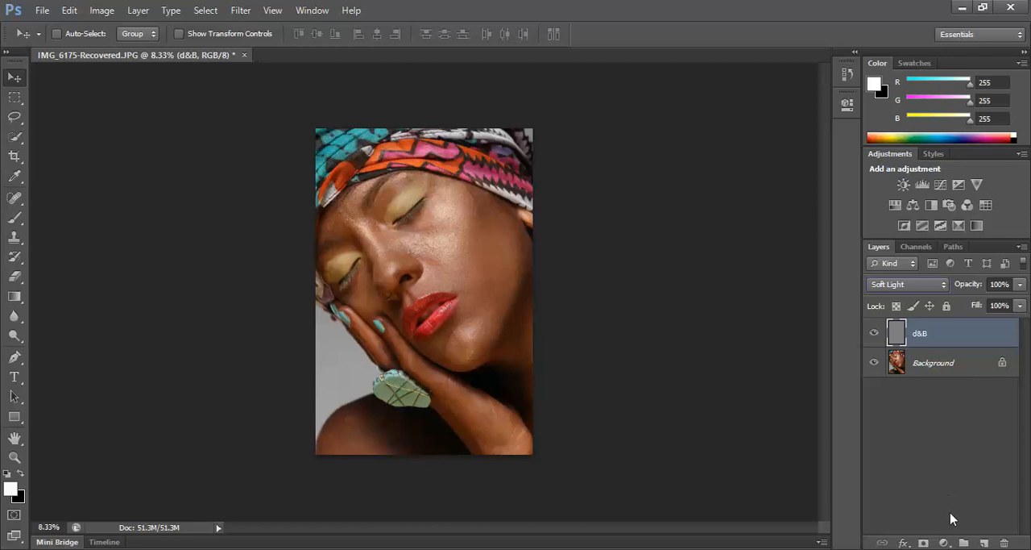
Add a Black & White adjustment layer with default settings above the d&B layer.
left_click(945, 542)
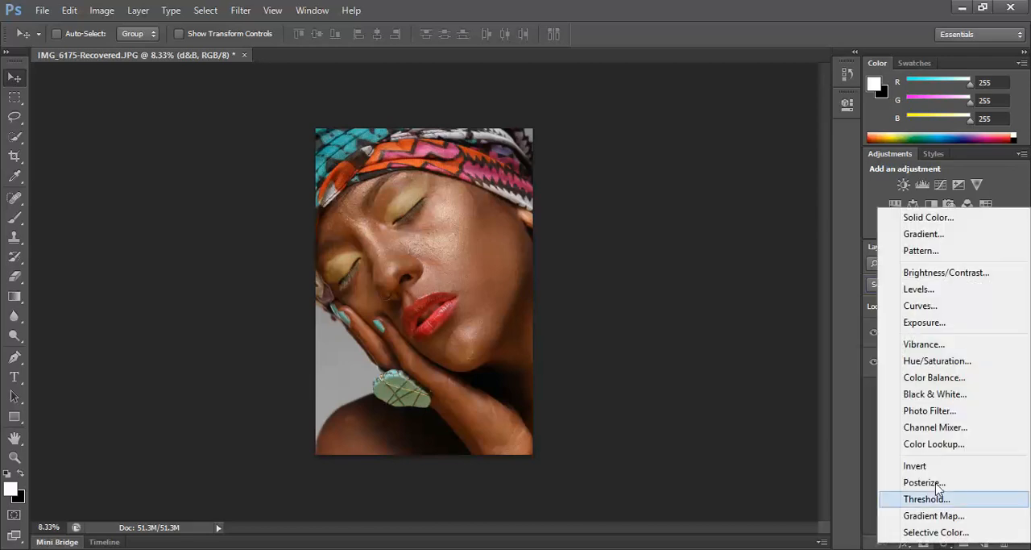
left_click(930, 394)
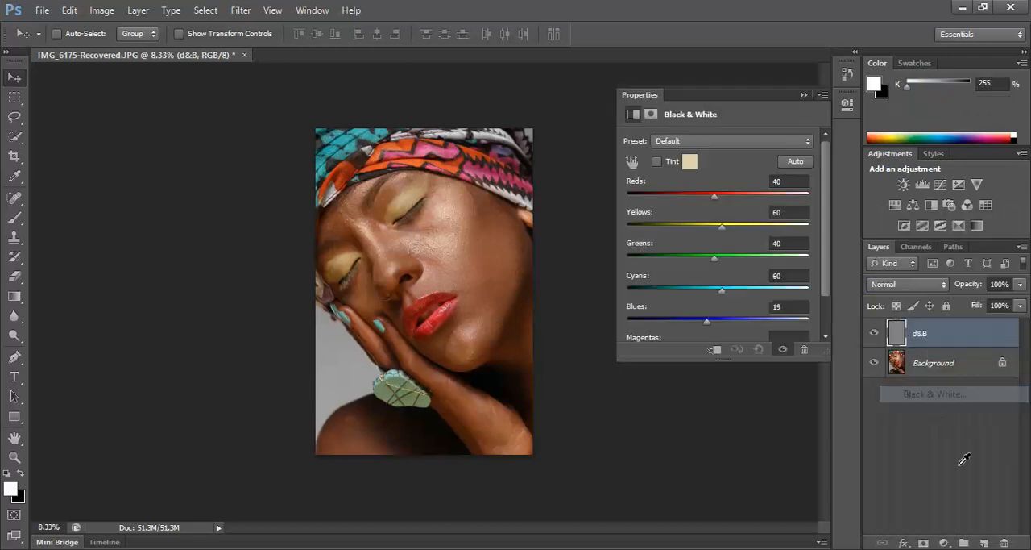
left_click(803, 95)
Add a Curves adjustment layer on top and pull the RGB curve's midtones down to darken the portrait strongly.
left_click(944, 542)
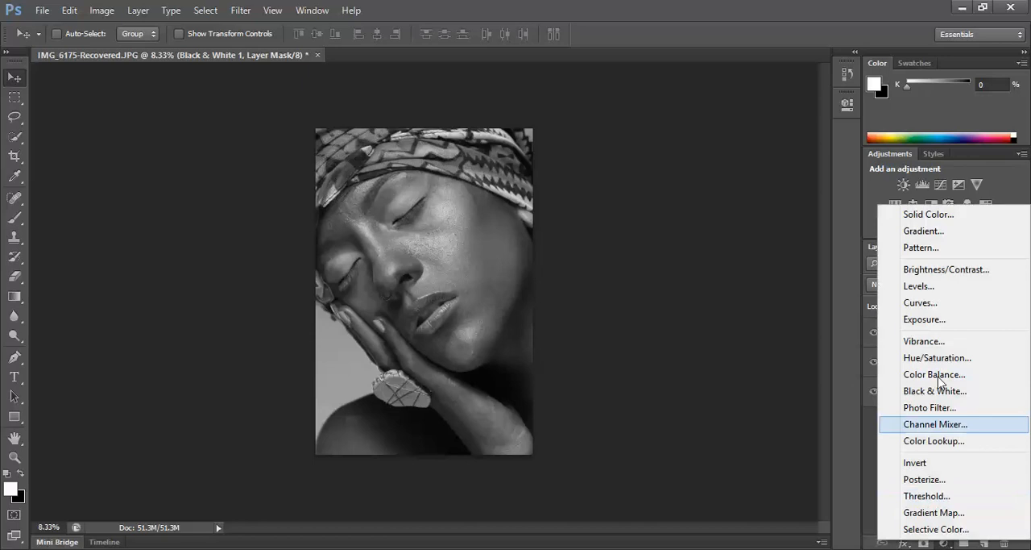
left_click(923, 303)
left_click_drag(736, 245, 745, 275)
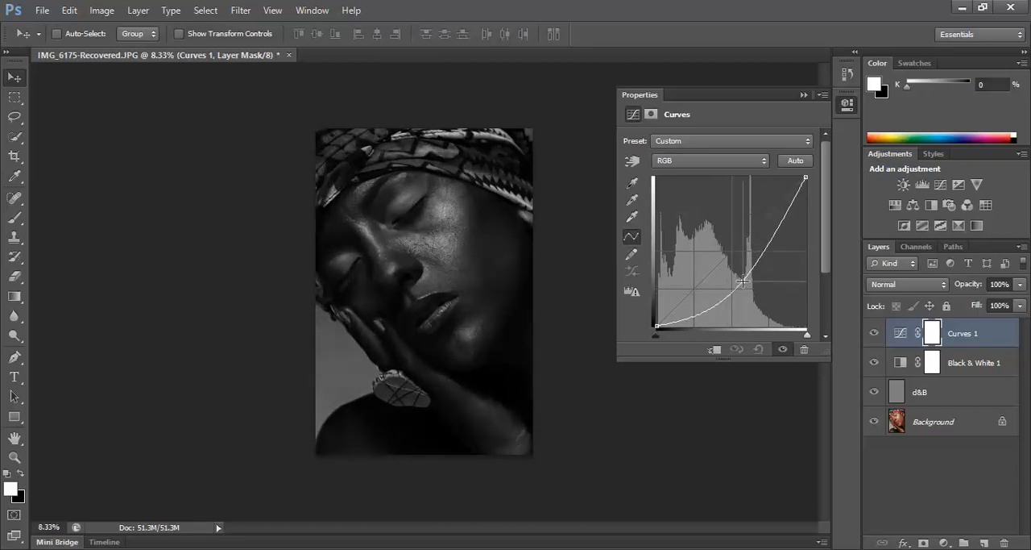
left_click(847, 103)
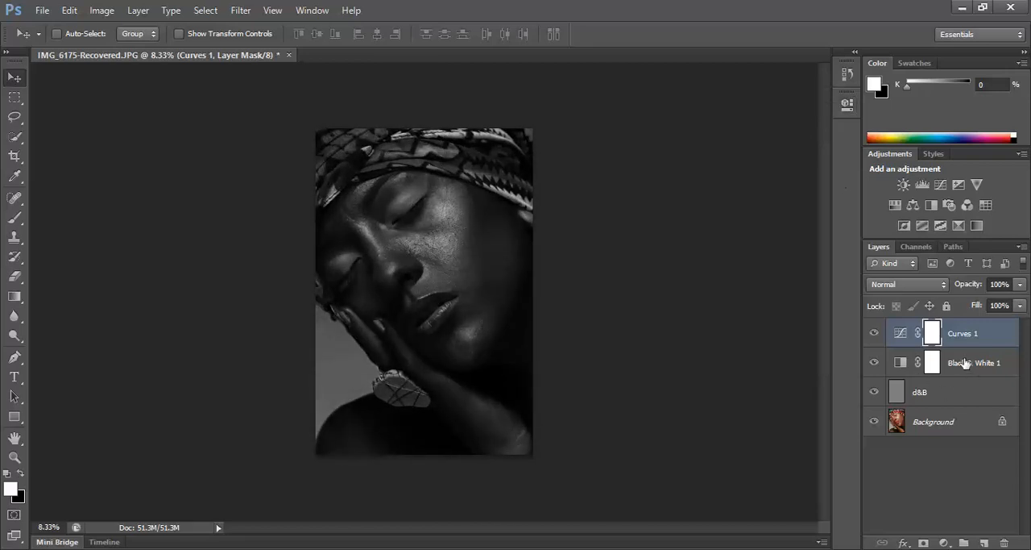
Group the Curves and Black & White adjustment layers, name the group Guide, and expand it.
left_click(967, 364)
left_click(968, 344, "shift")
left_click_drag(968, 344, 964, 542)
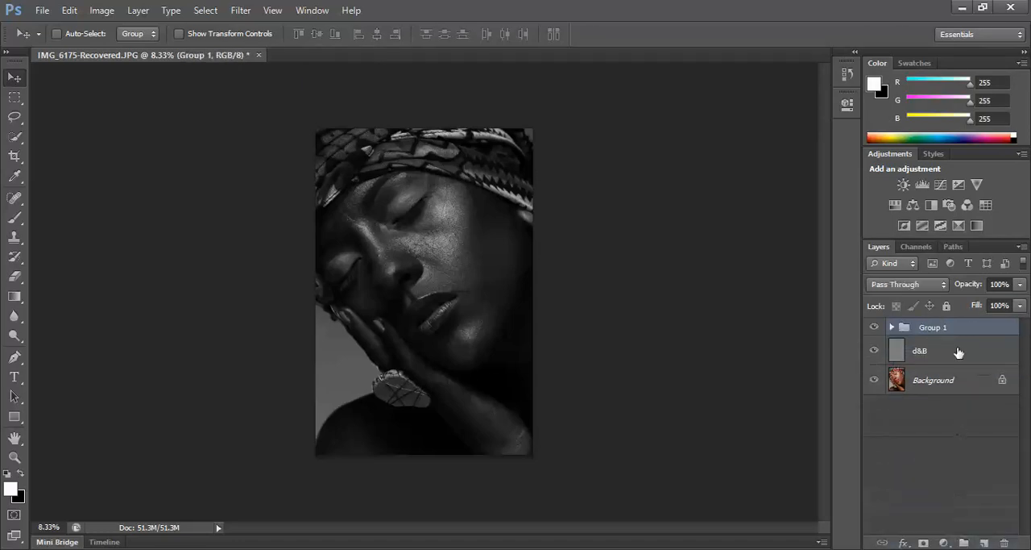
double_click(932, 327)
key("BackSpace")
key("Return")
left_click(891, 327)
Make the d&B layer active for painting with the Brush tool, with white as the foreground colour.
left_click(894, 409)
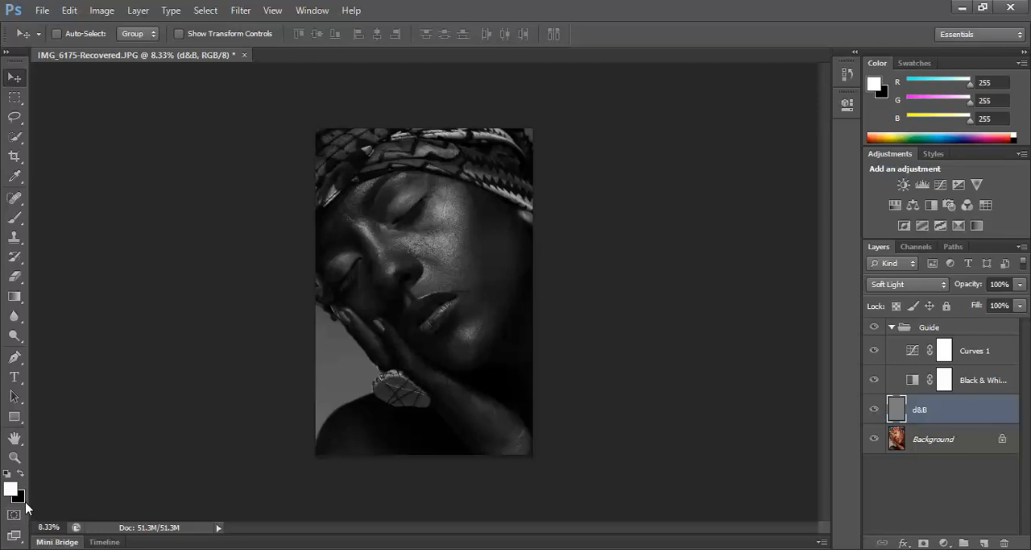
left_click(16, 218)
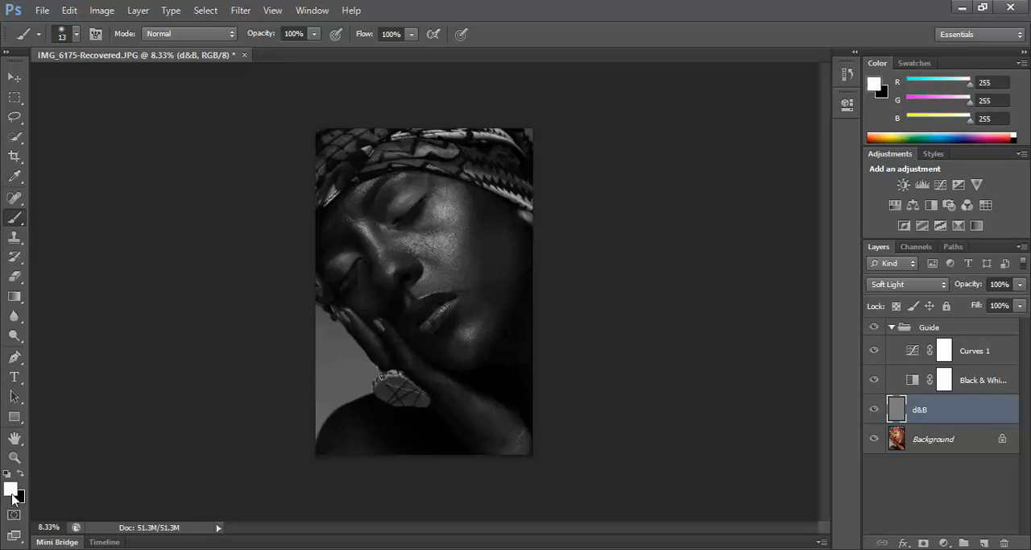
key("x")
key("x")
key("x")
key("x")
key("x")
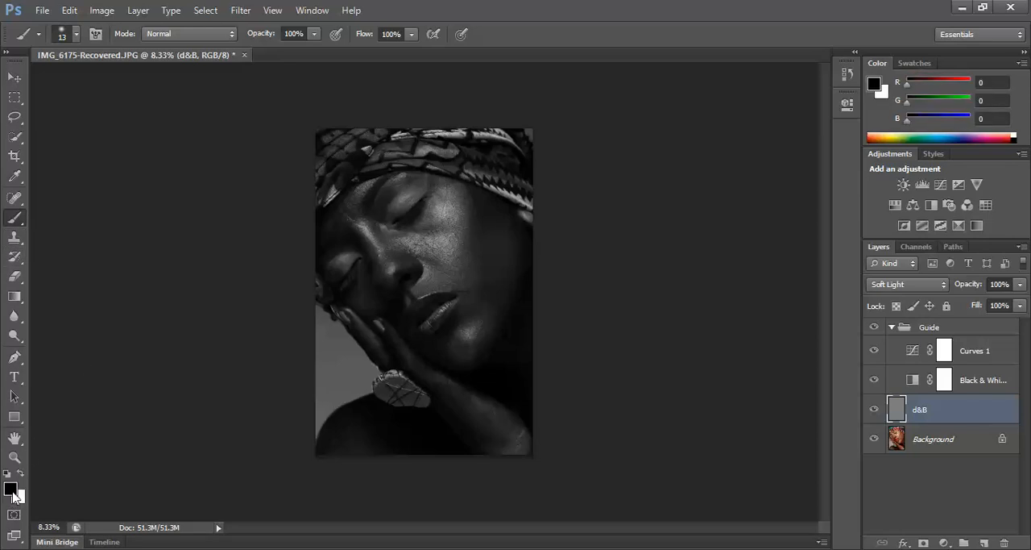
key("x")
key("x")
key("x")
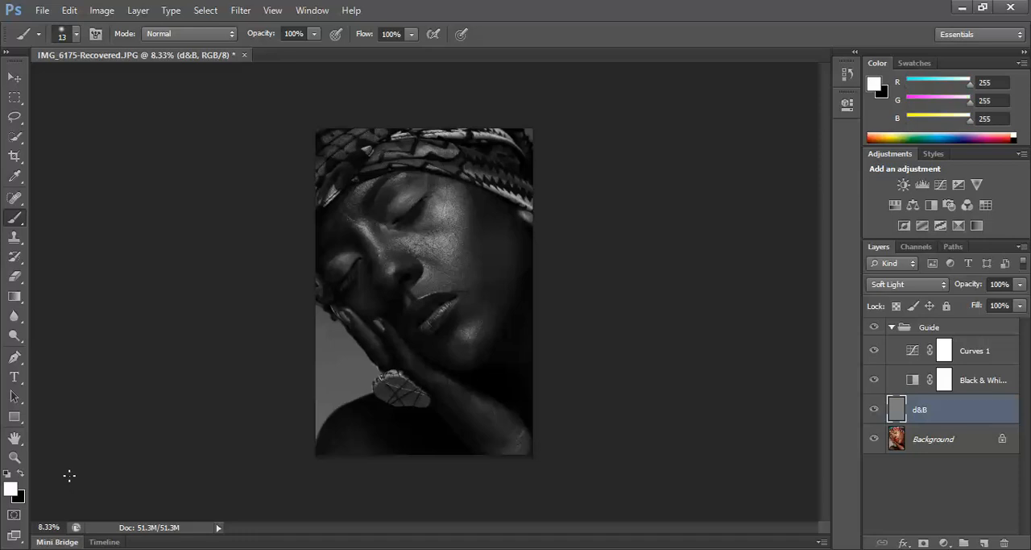
Set the Brush tool's flow to 1% for close-up work on the face.
left_click(15, 458)
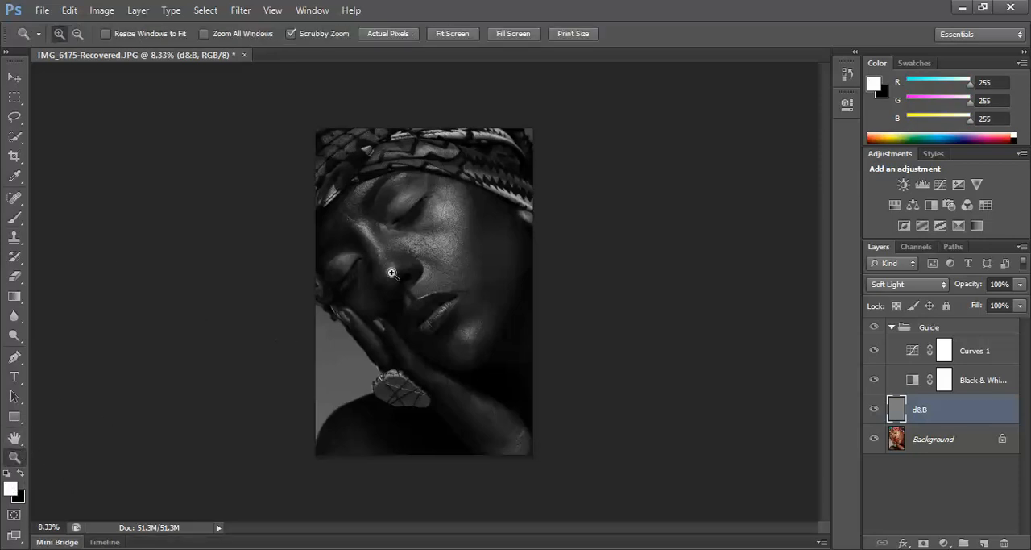
left_click_drag(392, 273, 532, 196)
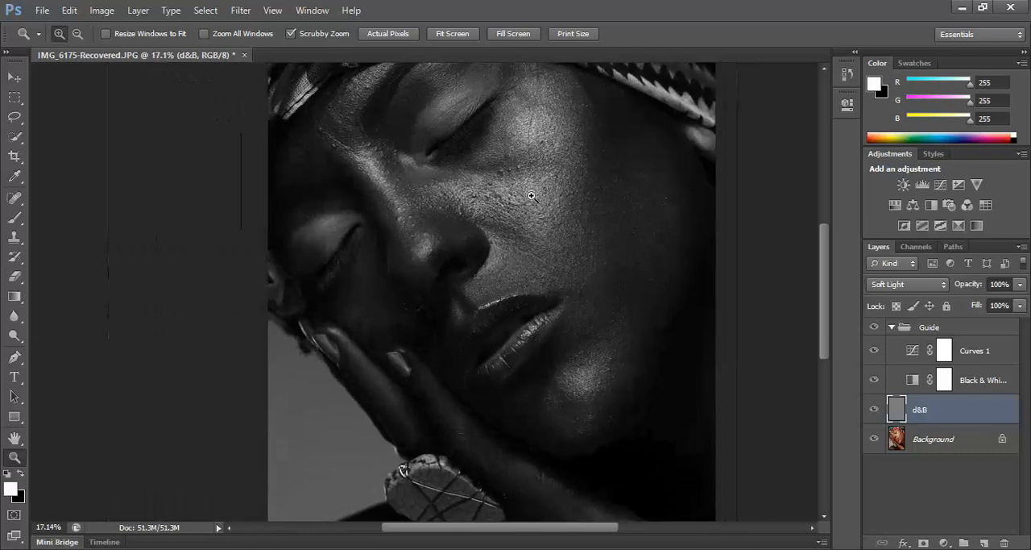
left_click_drag(603, 196, 480, 342)
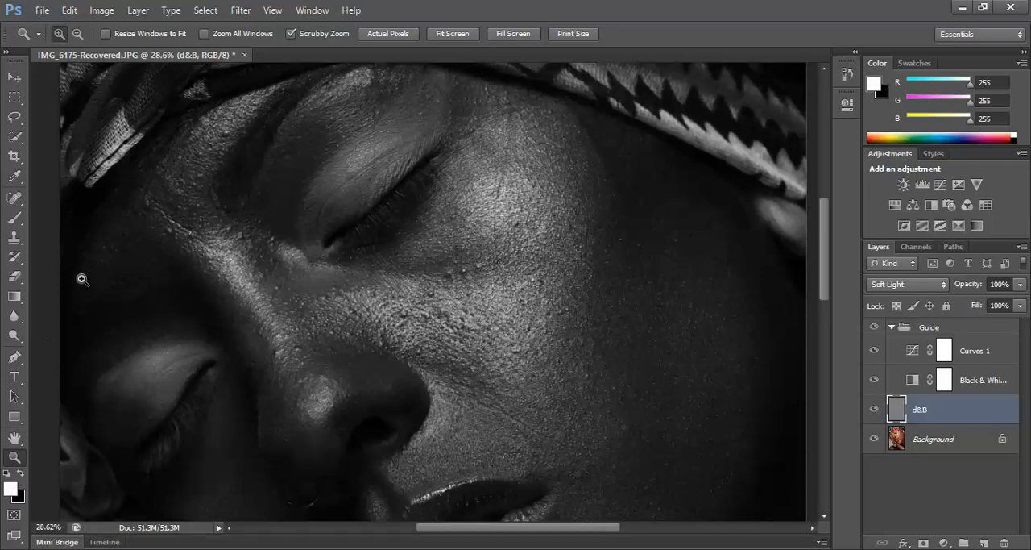
left_click(15, 217)
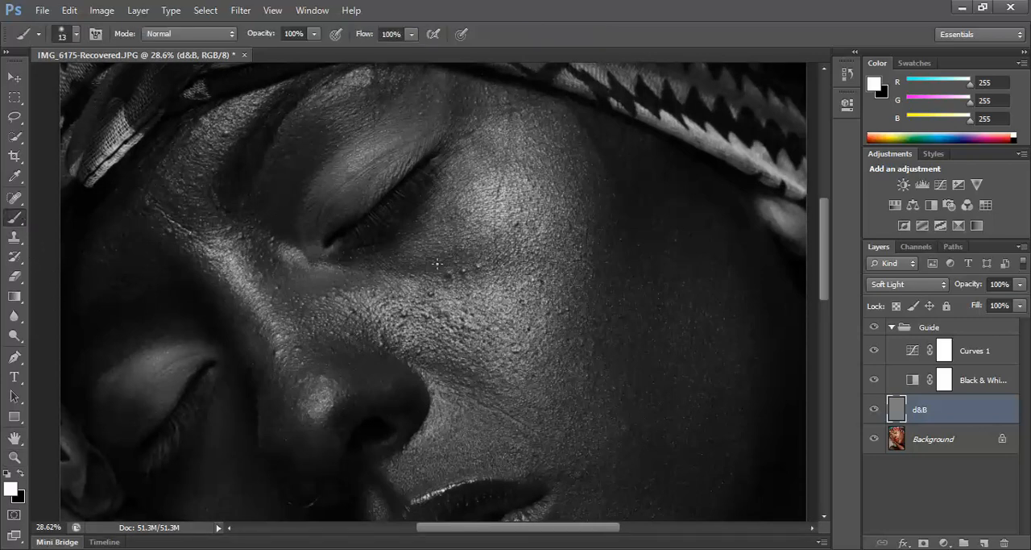
left_click(412, 33)
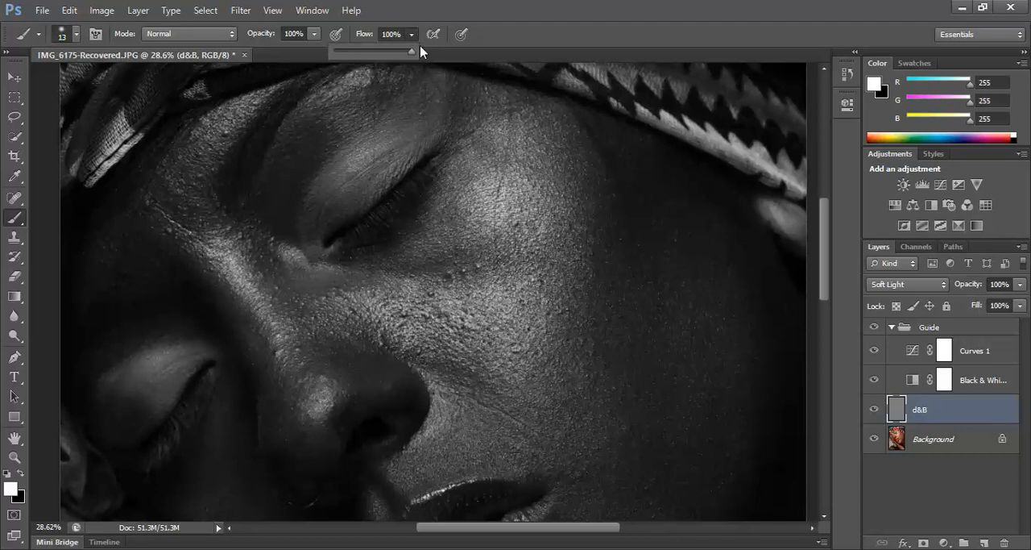
left_click(336, 53)
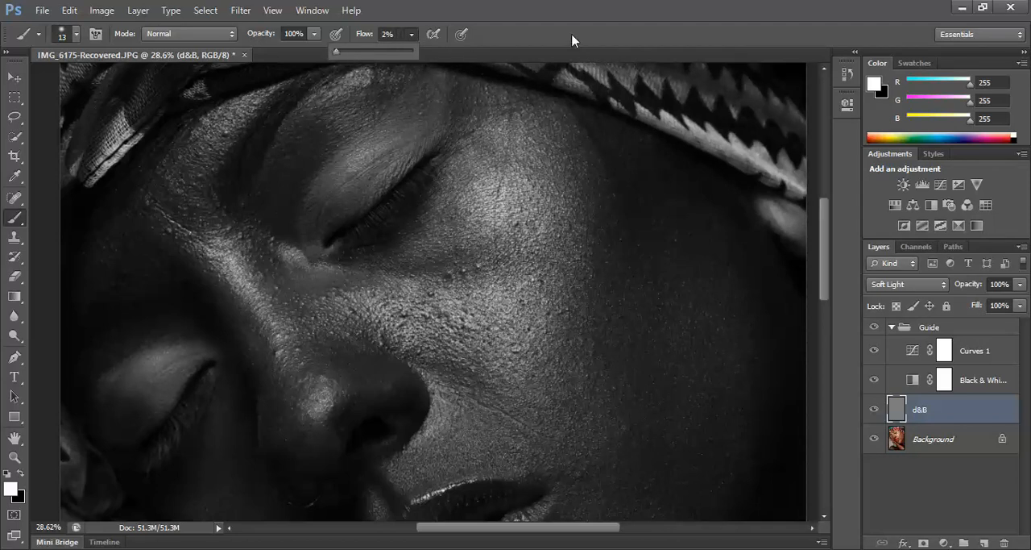
left_click(338, 51)
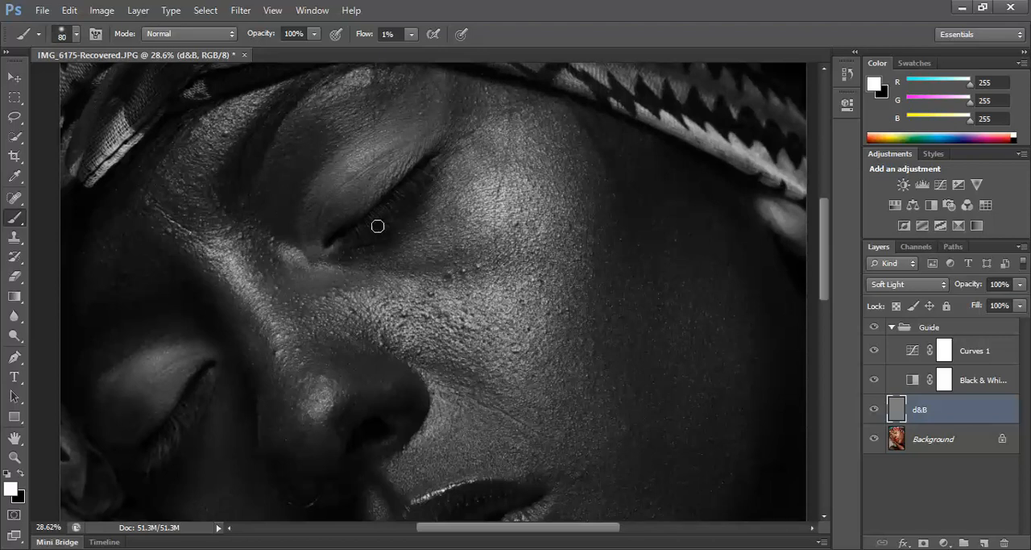
Set the brush size to 70 px and raise the brush flow to 3%.
key("bracketright")
key("bracketleft")
left_click(411, 34)
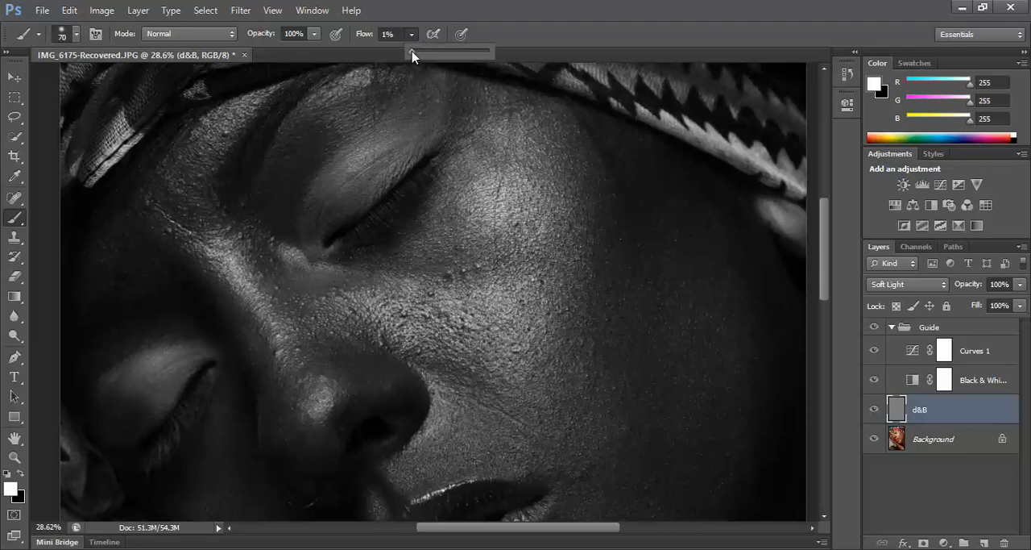
left_click_drag(411, 55, 415, 54)
left_click(555, 21)
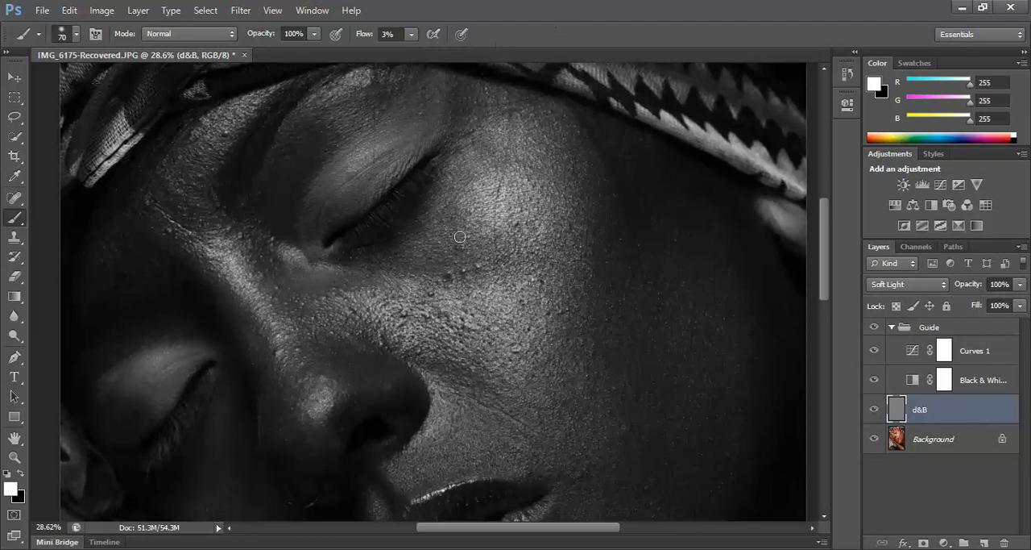
Dodge dark spots on the cheek below and beside the upper eye with white, varying the brush up to 125 px.
key("bracketright")
key("bracketright")
key("bracketright")
key("bracketright")
left_click(467, 270)
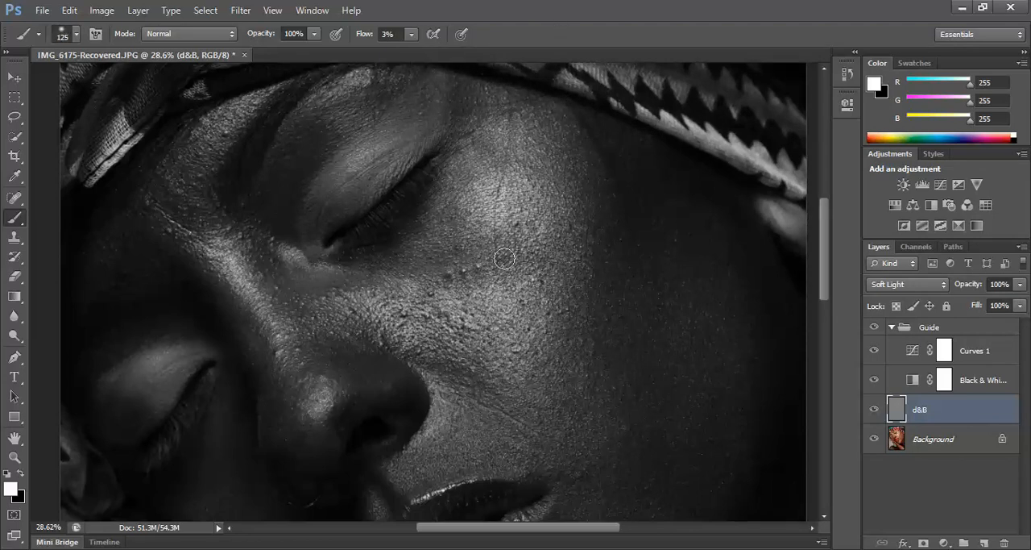
key("bracketleft")
key("bracketleft")
key("bracketleft")
key("bracketleft")
key("bracketleft")
key("bracketright")
key("bracketright")
key("bracketright")
mouse_move(498, 159)
left_mouse_down()
mouse_move(489, 143)
mouse_move(473, 144)
left_mouse_up()
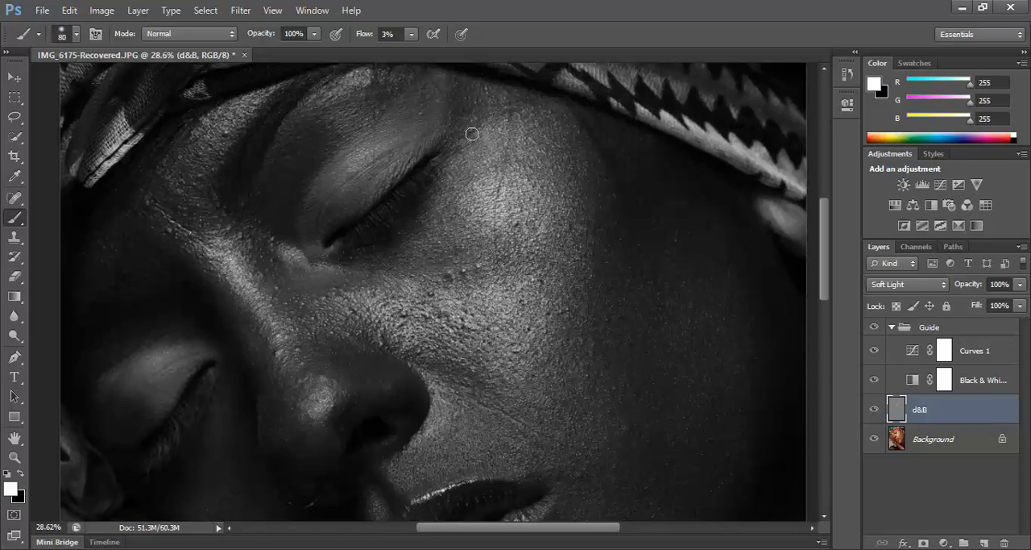
Lighten the dark patches around the outer eye corner and brow with white, varying the brush between about 60 and 125 px.
key("bracketright")
key("bracketright")
key("bracketright")
key("bracketleft")
key("bracketleft")
key("bracketleft")
key("bracketleft")
key("bracketleft")
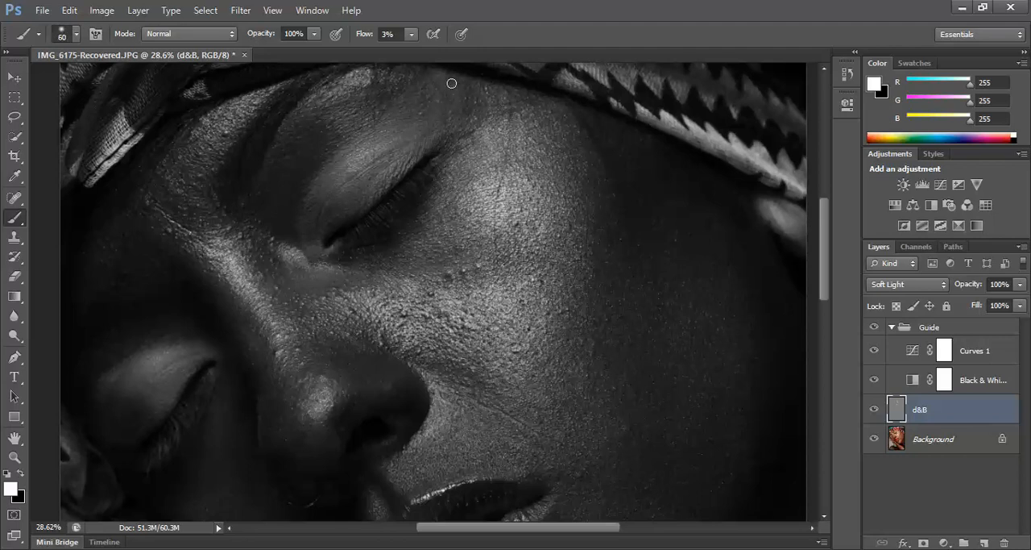
key("bracketright")
key("bracketright")
key("bracketright")
key("bracketright")
key("bracketright")
key("bracketleft")
key("bracketleft")
Dodge the uneven dark areas under the eye and beside the nose with white, using brush sizes from about 80 to 175 px.
key("bracketleft")
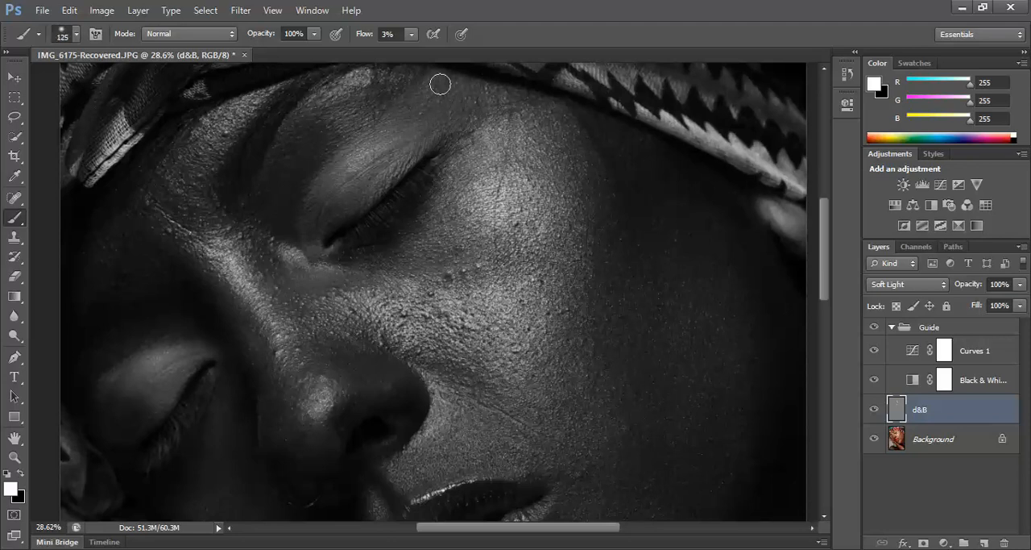
key("bracketleft")
key("bracketleft")
key("bracketright")
key("bracketright")
key("bracketright")
key("bracketright")
key("bracketright")
key("bracketleft")
key("bracketleft")
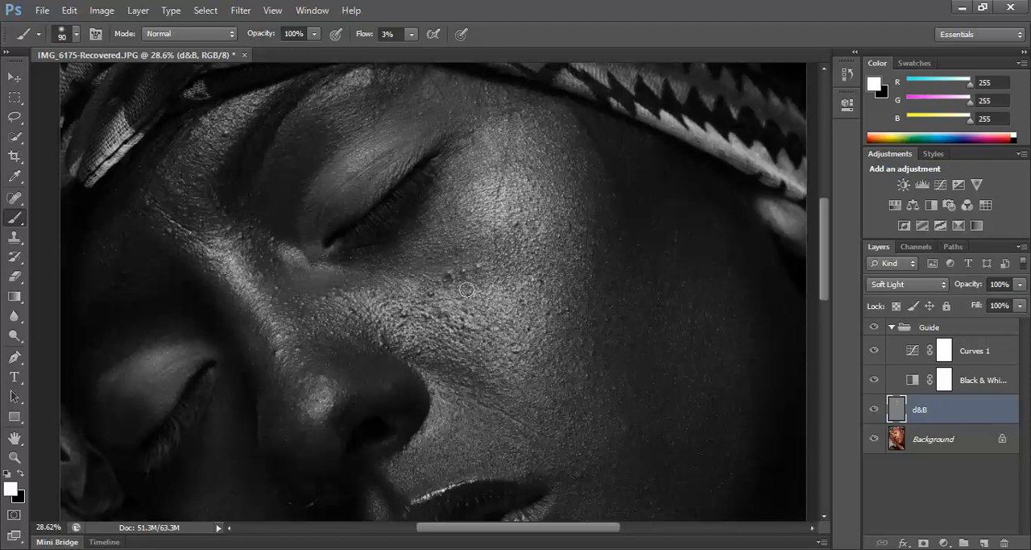
key("bracketright")
key("bracketright")
key("bracketright")
key("bracketleft")
key("bracketleft")
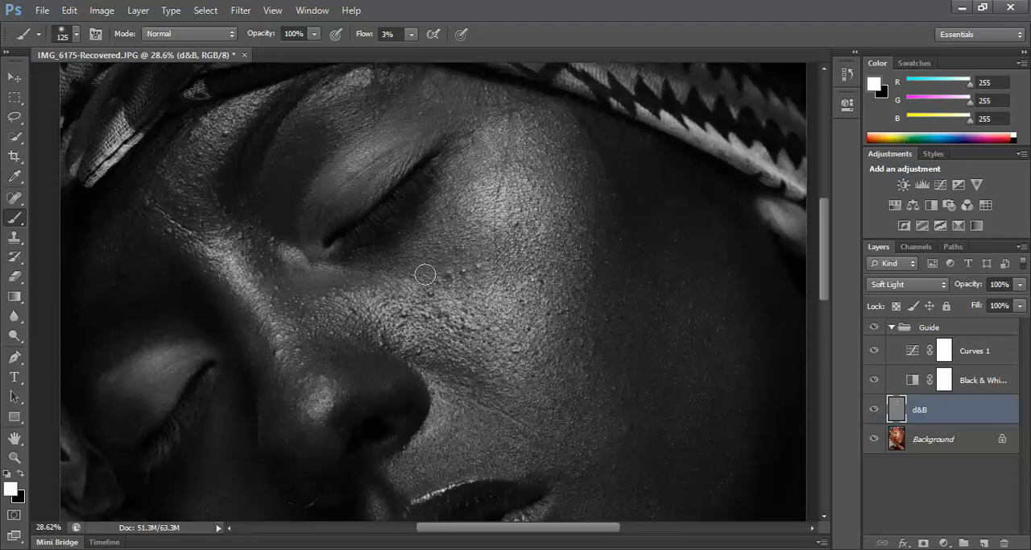
key("bracketleft")
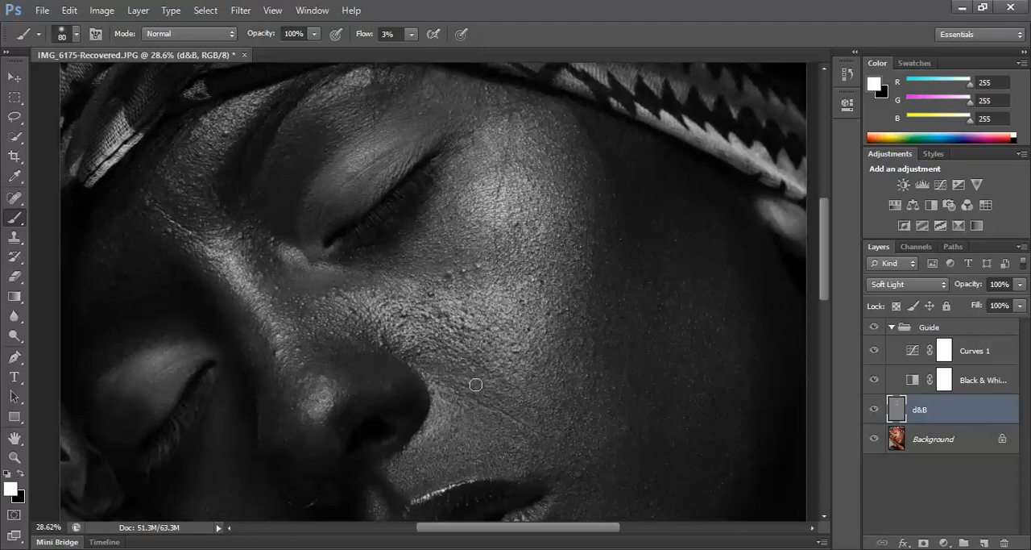
key("bracketright")
key("bracketright")
key("bracketright")
key("bracketright")
key("bracketright")
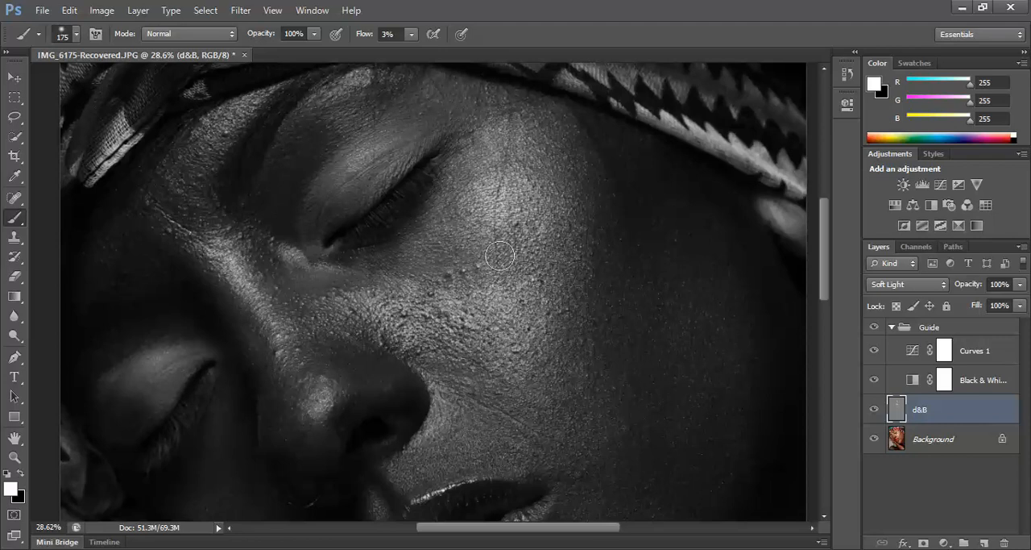
Switch to black and burn the bright highlights on the upper cheek beside the outer eye corner, using a brush of about 70 to 80 px.
key("x")
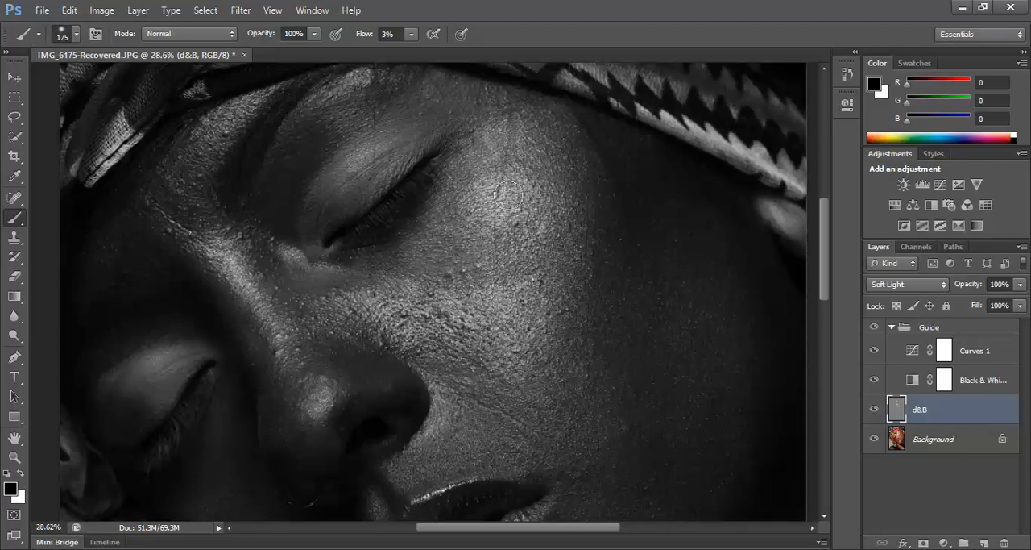
key("bracketleft")
key("bracketleft")
key("bracketleft")
key("bracketleft")
key("bracketleft")
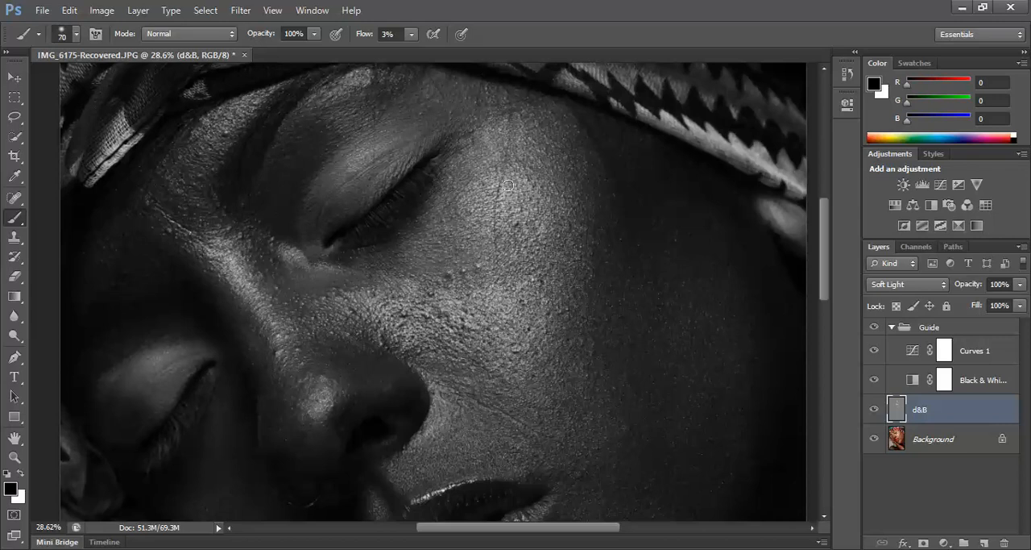
key("bracketleft")
key("bracketleft")
key("bracketleft")
key("bracketleft")
key("bracketright")
key("bracketright")
key("bracketright")
key("bracketright")
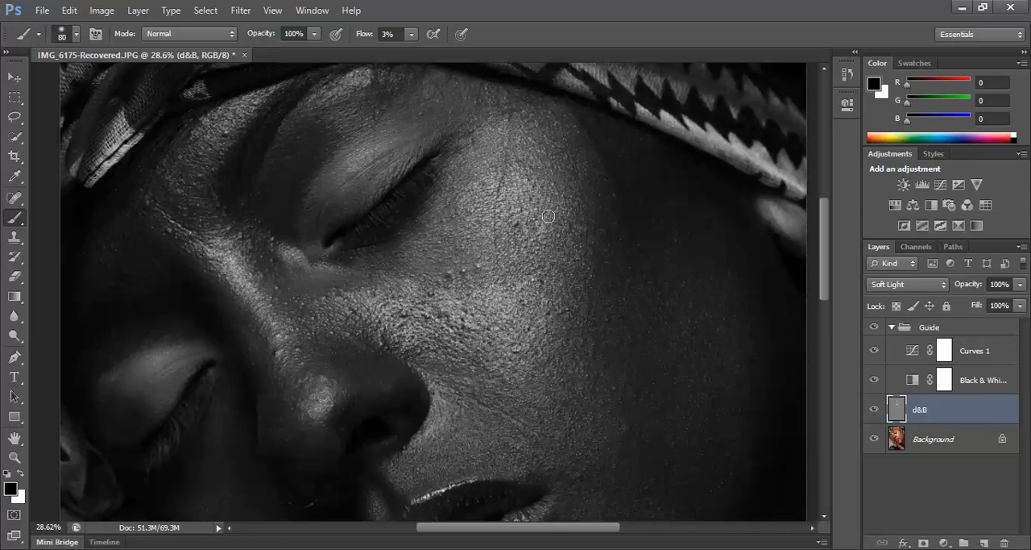
Darken the remaining bright patches across the upper cheek with black, varying the brush up to about 125 px.
key("bracketleft")
key("bracketleft")
key("bracketright")
key("bracketright")
key("bracketright")
key("bracketright")
key("bracketright")
key("bracketleft")
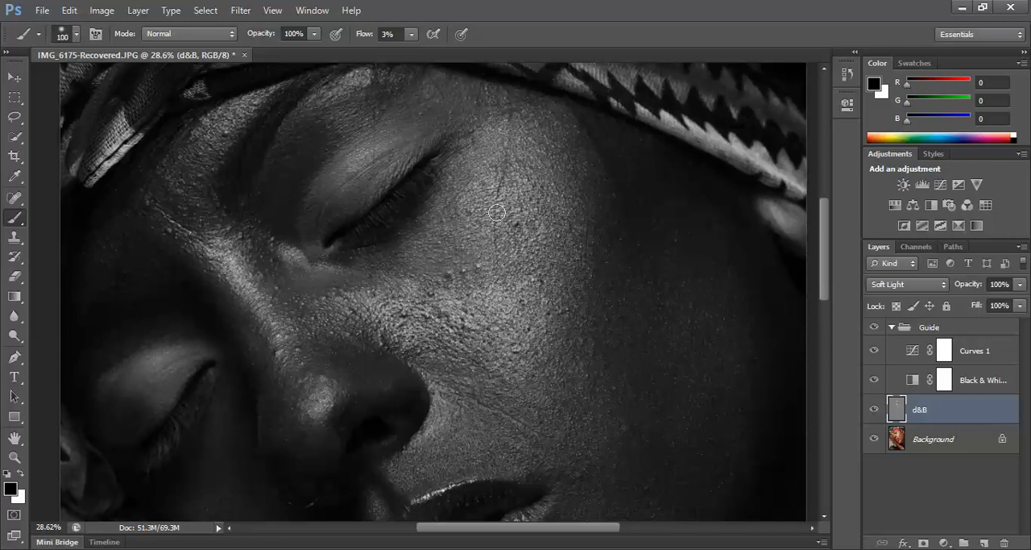
key("bracketleft")
key("bracketleft")
key("bracketleft")
key("bracketright")
key("bracketright")
key("bracketright")
key("bracketright")
key("bracketright")
key("bracketright")
key("bracketright")
key("bracketright")
key("bracketright")
key("bracketleft")
key("bracketleft")
key("bracketleft")
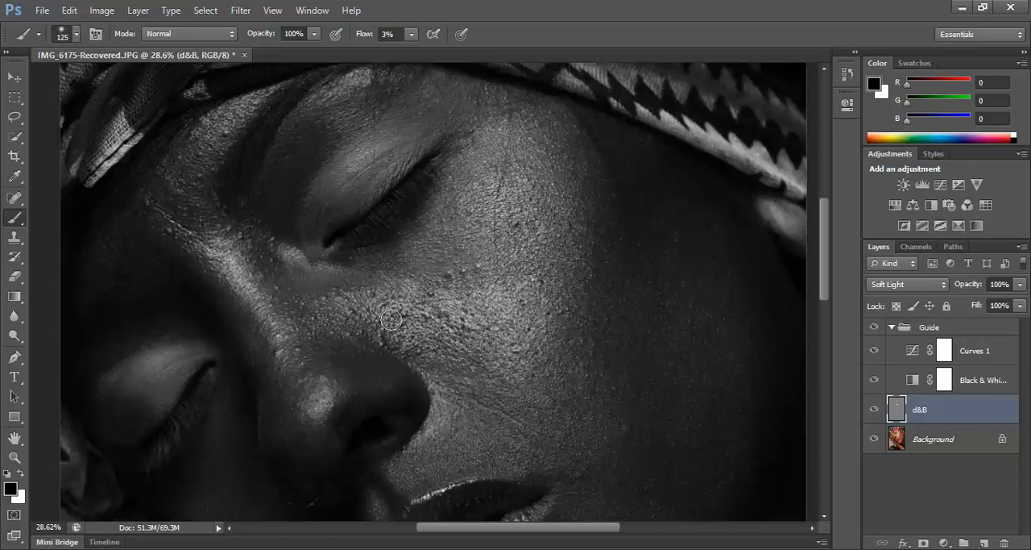
Burn the shiny spots on the cheek beside the nose with black, using brush sizes from 35 to 175 px.
key("bracketleft")
key("bracketleft")
key("bracketleft")
key("bracketleft")
key("bracketleft")
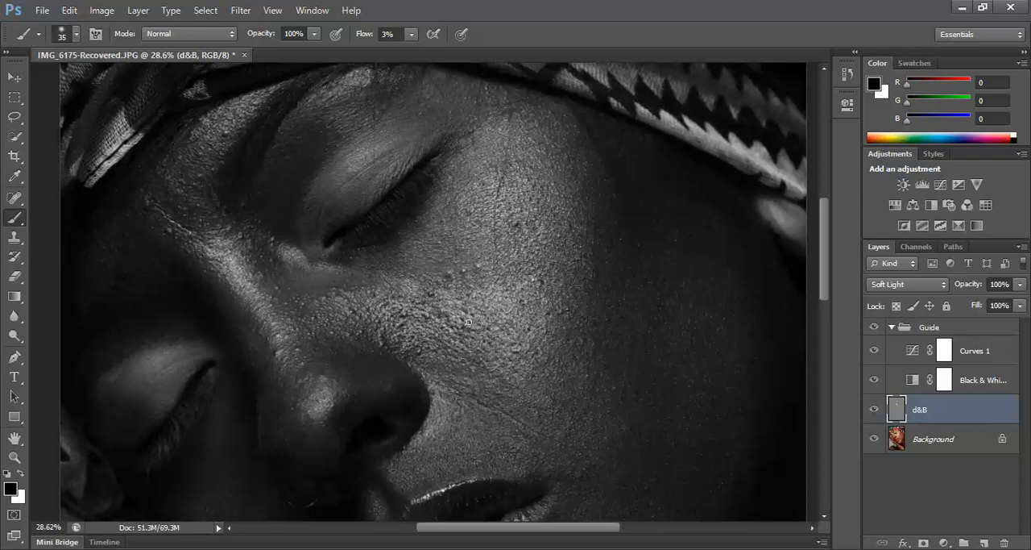
key("bracketright")
key("bracketright")
key("bracketright")
key("bracketright")
key("bracketright")
key("bracketright")
key("bracketright")
key("bracketright")
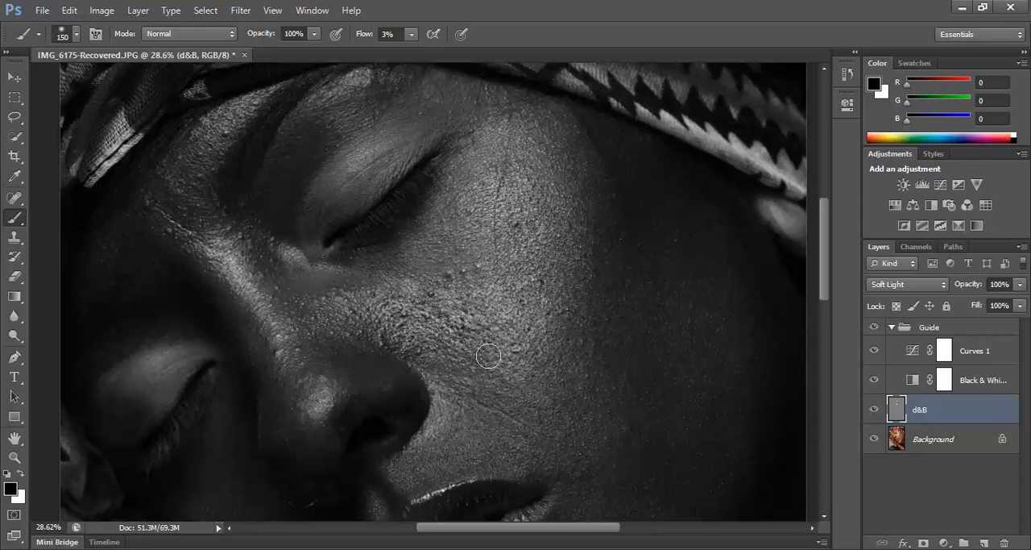
key("bracketright")
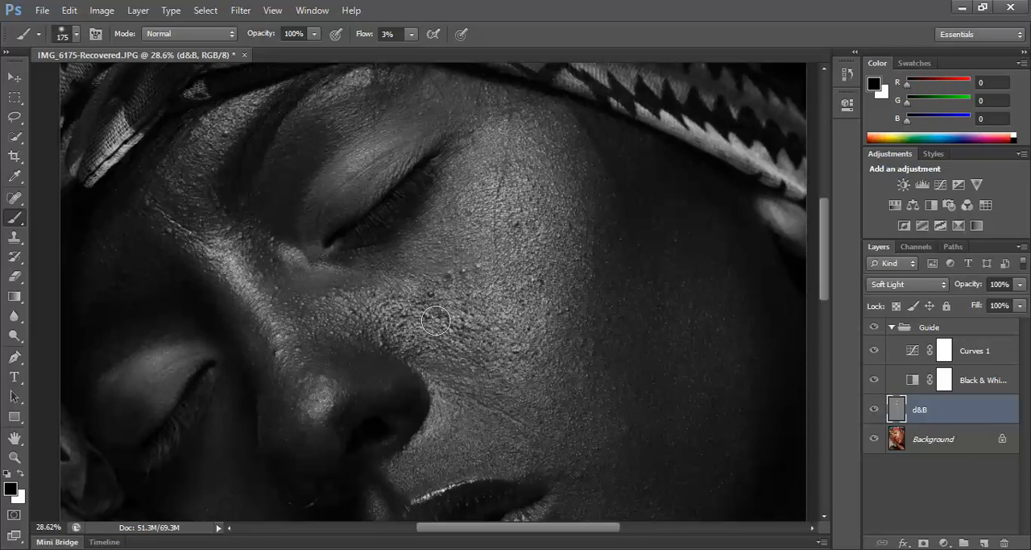
Blend the highlights over the central cheek with black, enlarging the brush from about 200 to 500 px.
key("bracketleft")
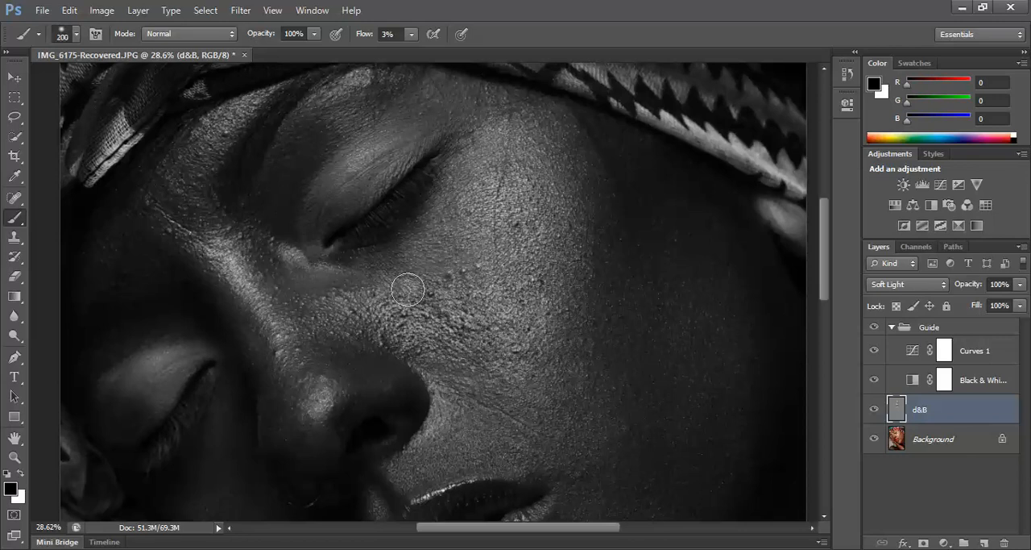
key("bracketleft")
key("bracketleft")
key("bracketleft")
key("bracketleft")
key("bracketleft")
key("bracketleft")
key("bracketleft")
key("bracketright")
key("bracketright")
key("bracketright")
key("bracketright")
key("bracketright")
key("bracketright")
key("bracketright")
key("bracketright")
key("bracketright")
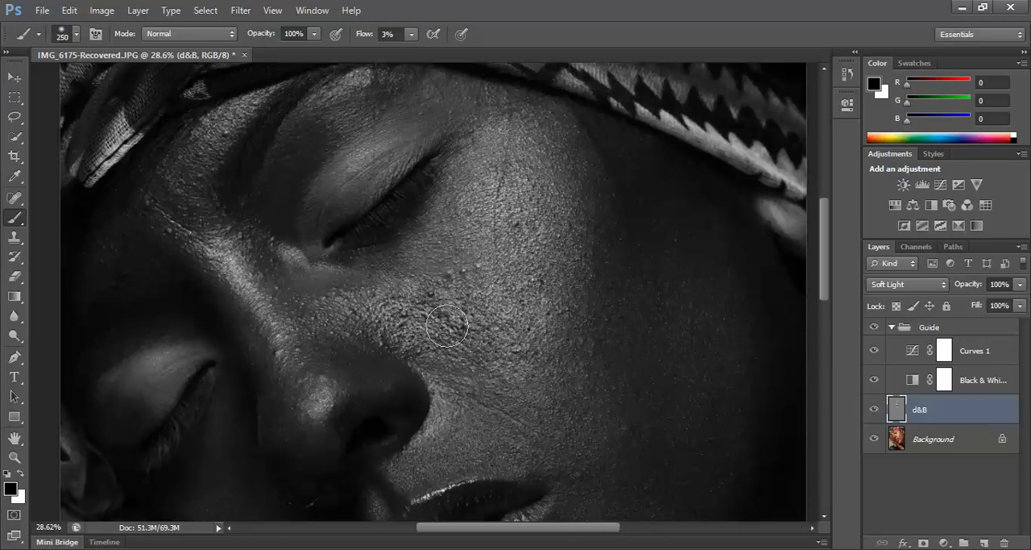
key("bracketright")
key("bracketright")
key("bracketright")
key("bracketright")
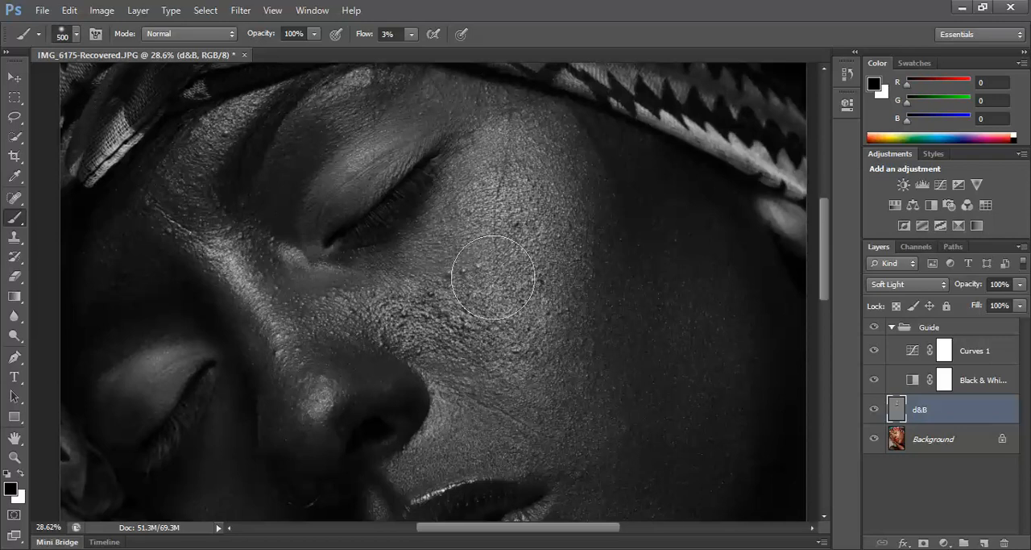
Viewing the whole face, dodge the cheek with white at about 80 px and burn near the nostril with black at 60 px.
left_click(14, 456)
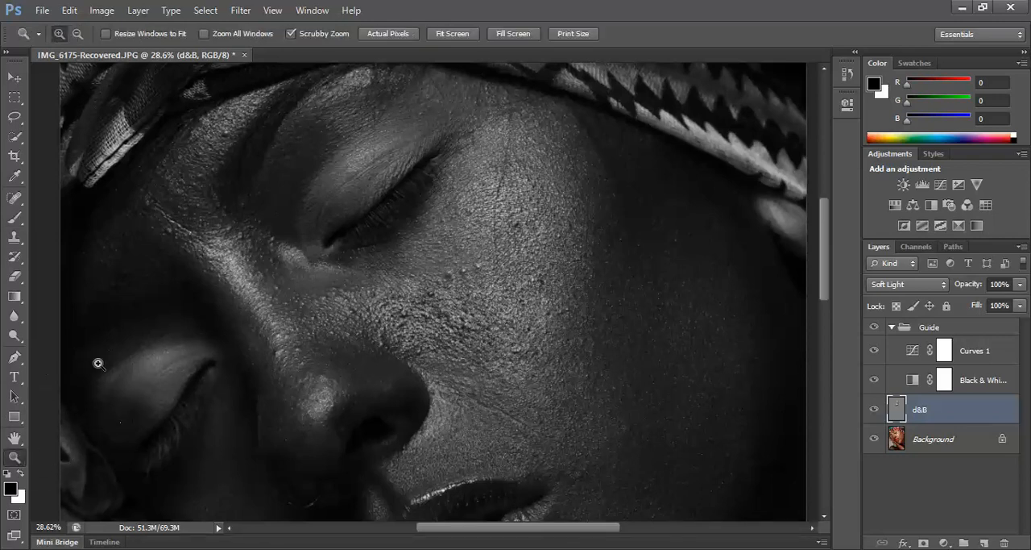
left_click(482, 177, "alt")
left_click(447, 154, "alt")
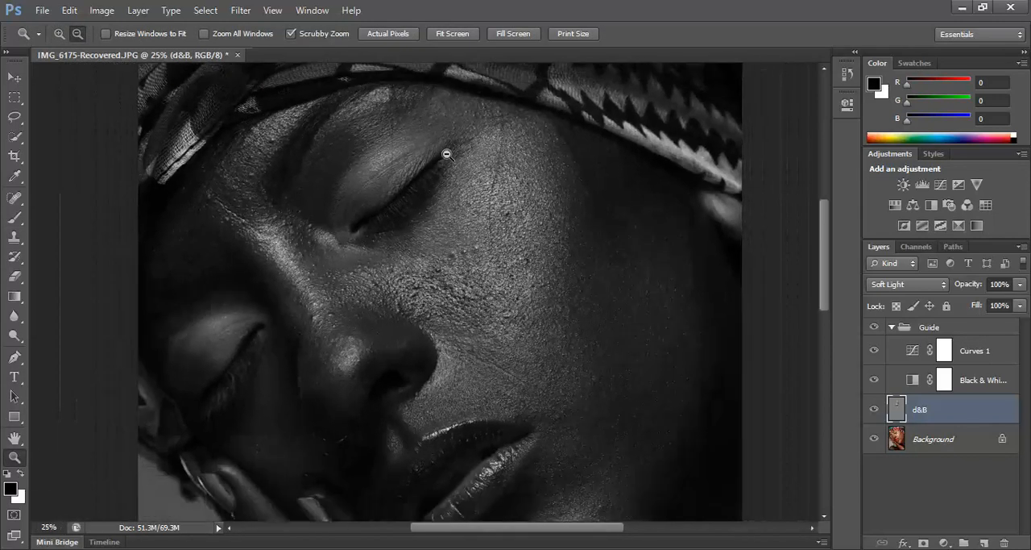
left_click(447, 136, "alt")
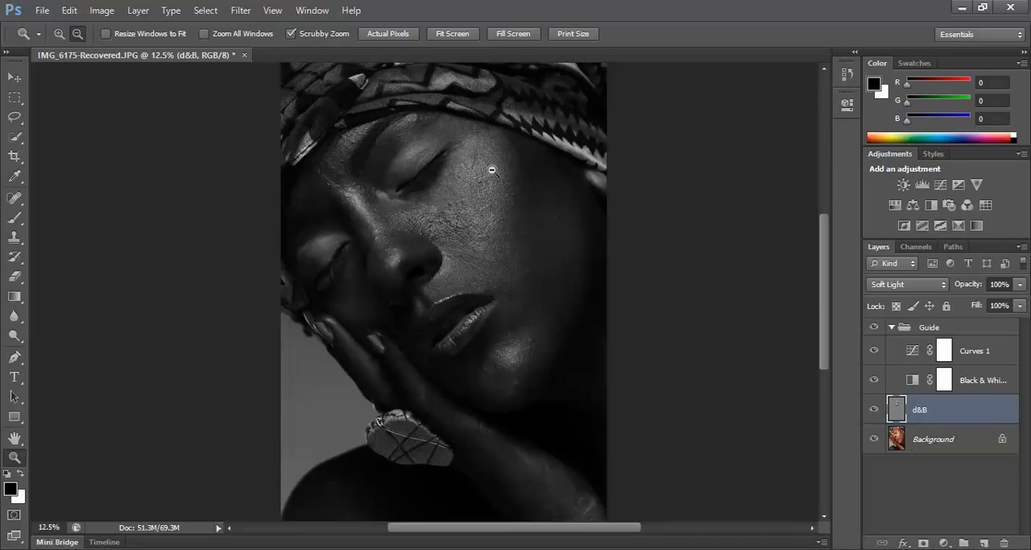
left_click_drag(497, 165, 494, 211)
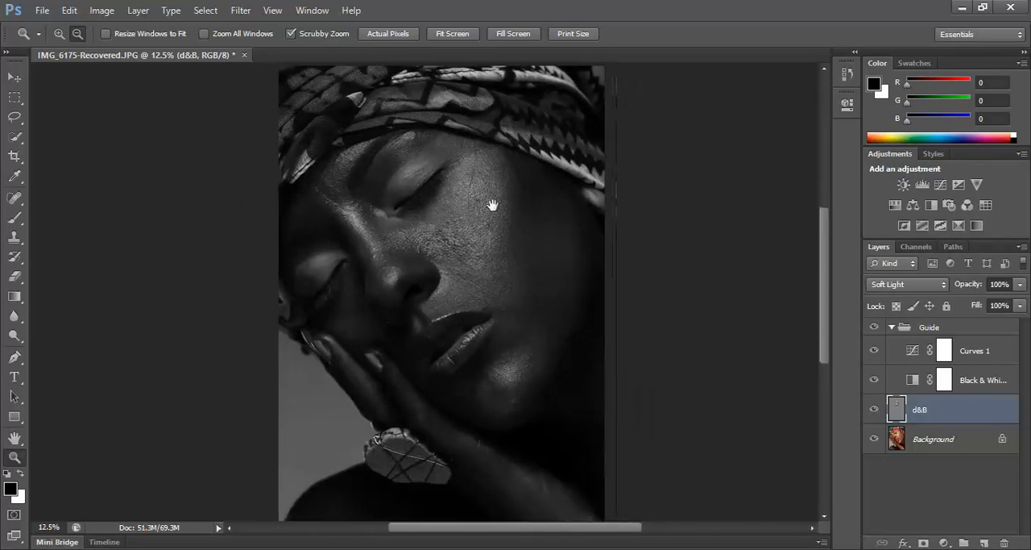
key("x")
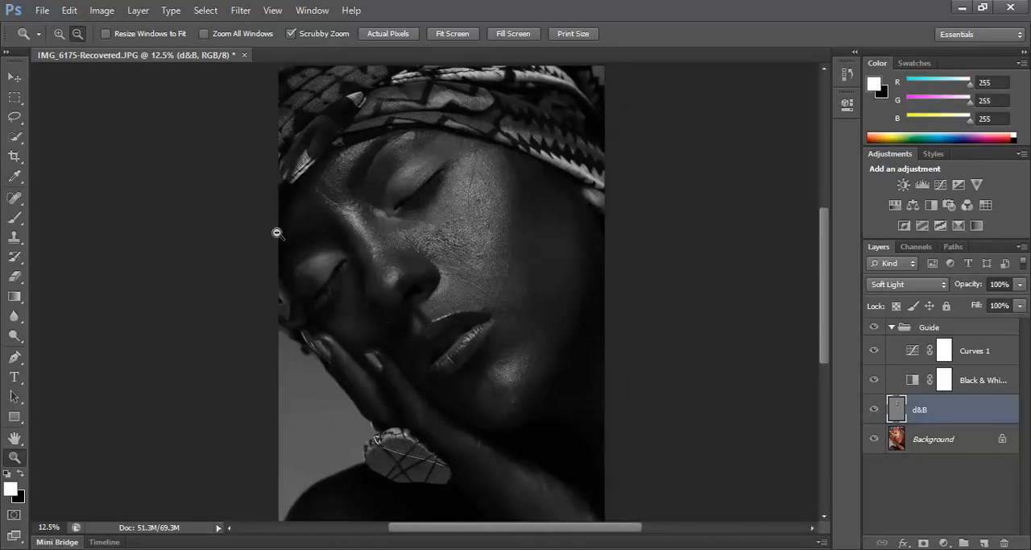
left_click(13, 217)
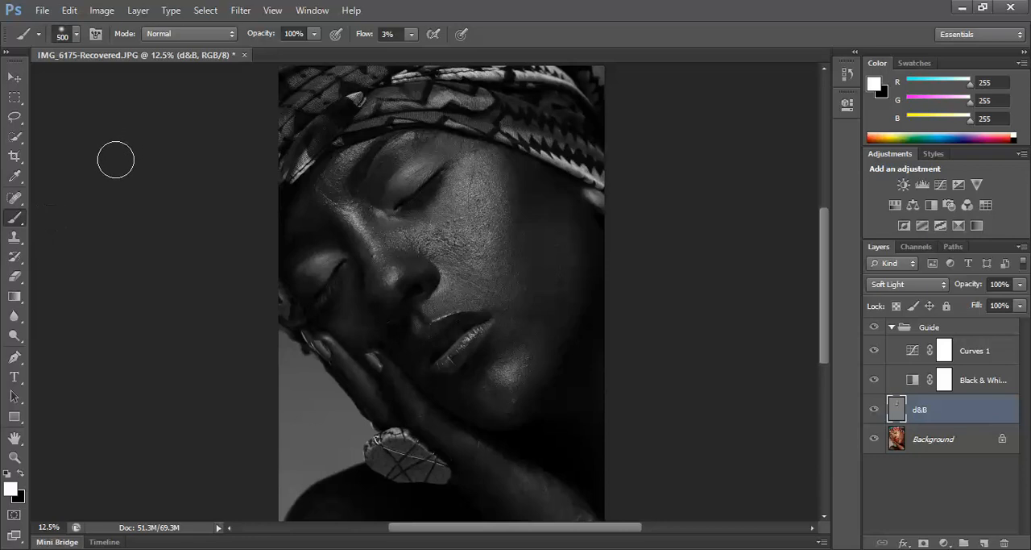
key("bracketleft")
key("bracketleft")
key("bracketleft")
key("bracketleft")
key("bracketleft")
key("bracketleft")
key("bracketleft")
key("bracketright")
key("bracketright")
key("bracketleft")
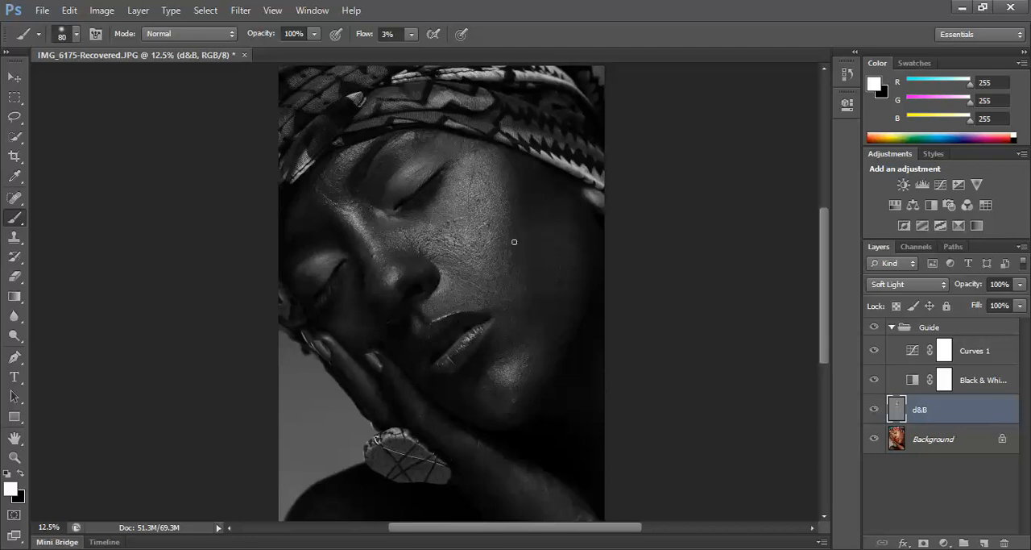
key("x")
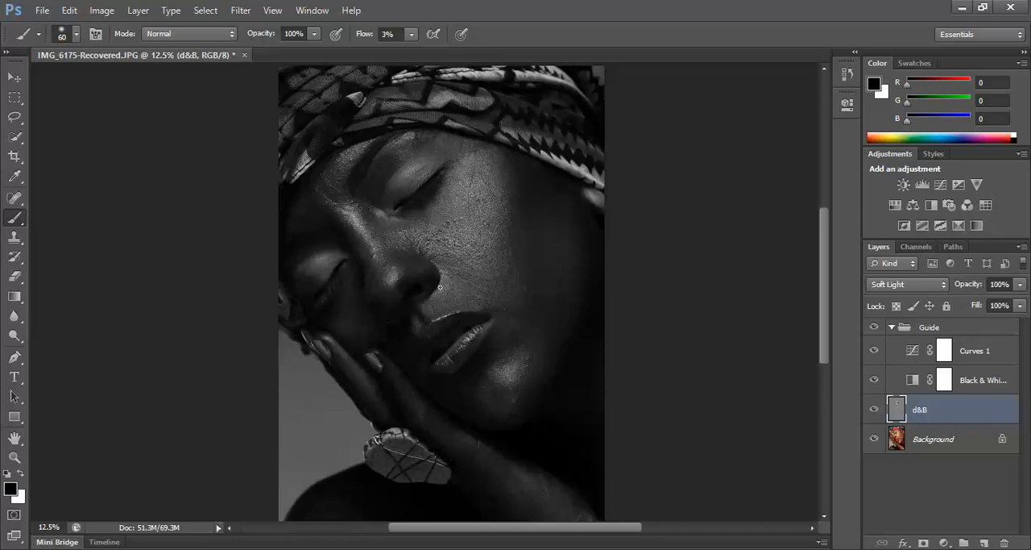
key("bracketright")
Compare the face before and after by toggling the d&B layer's visibility.
left_click(875, 409)
left_click(875, 409)
left_click(875, 409)
left_click(875, 409)
left_click(878, 408)
left_click(876, 409)
left_click(876, 409)
left_click(876, 409)
Lower the brush flow to 1% and softly burn broad areas around the eye and cheek with black at about 500 to 600 px.
key("bracketright")
key("bracketright")
key("bracketright")
key("bracketright")
key("bracketright")
left_click_drag(411, 34, 401, 64)
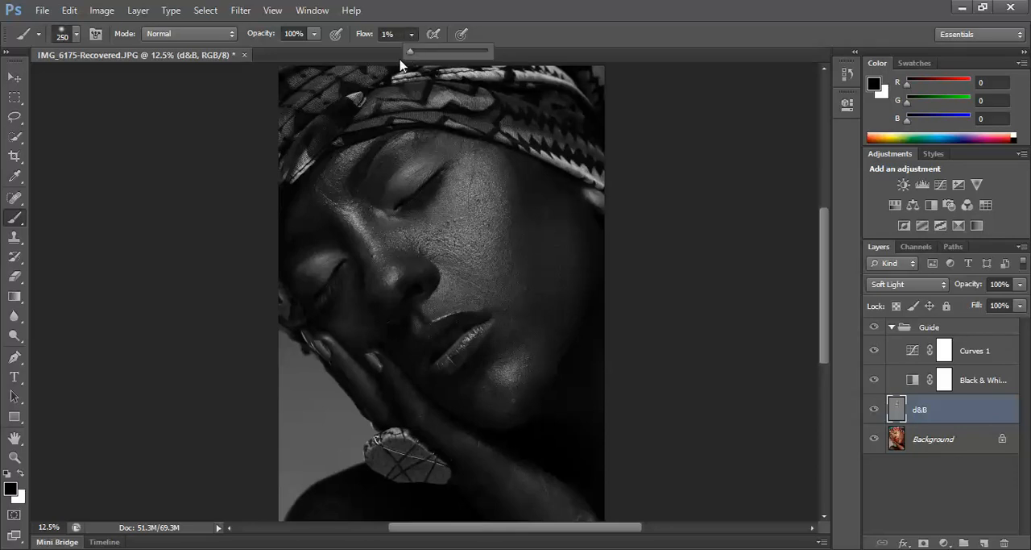
left_click(565, 33)
key("bracketright")
key("bracketright")
key("bracketright")
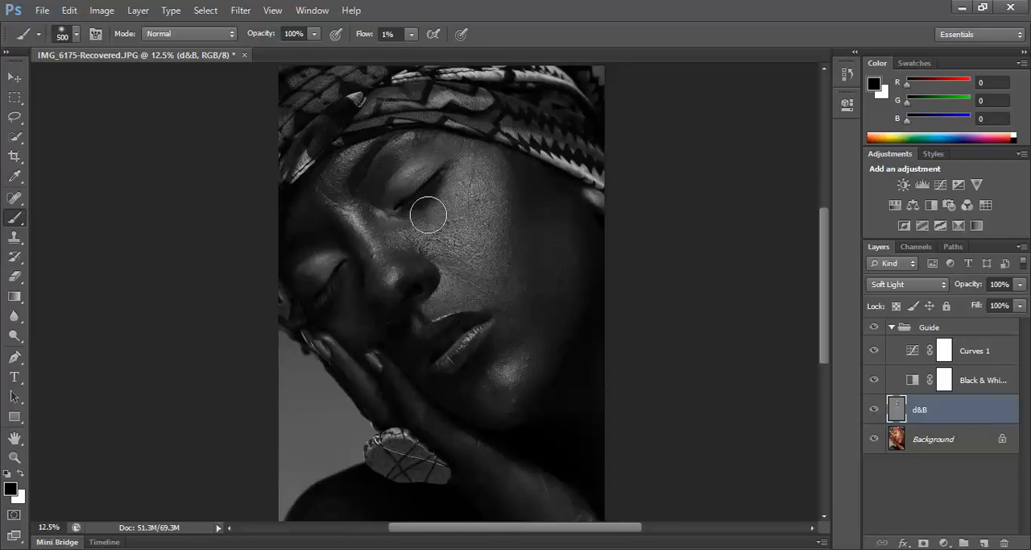
key("bracketleft")
key("bracketright")
key("bracketright")
Switch to white and gently dodge the darker transitions on the face at 1% flow, varying the brush from 600 px down and back to 400 px.
key("x")
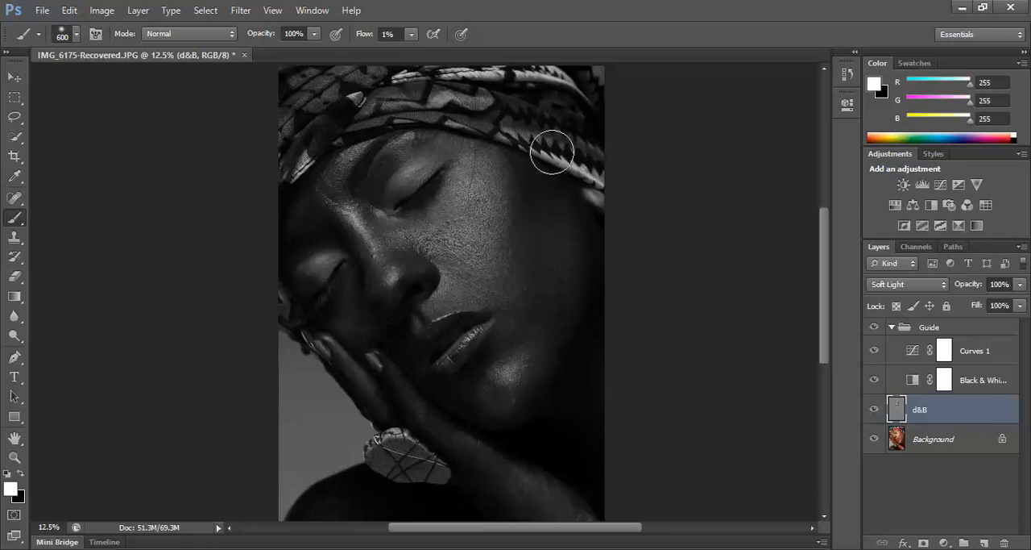
key("bracketleft")
key("bracketleft")
key("bracketleft")
key("bracketleft")
key("bracketleft")
key("bracketleft")
key("bracketleft")
key("bracketleft")
key("bracketleft")
key("bracketleft")
key("bracketleft")
key("bracketright")
key("bracketleft")
key("bracketleft")
key("bracketright")
key("bracketleft")
key("bracketleft")
key("bracketright")
key("bracketright")
key("bracketright")
key("bracketright")
key("bracketright")
key("bracketright")
Refine the cheek below the upper eye with light white strokes, reducing the brush from 400 px for smaller areas.
key("bracketright")
key("bracketright")
key("bracketright")
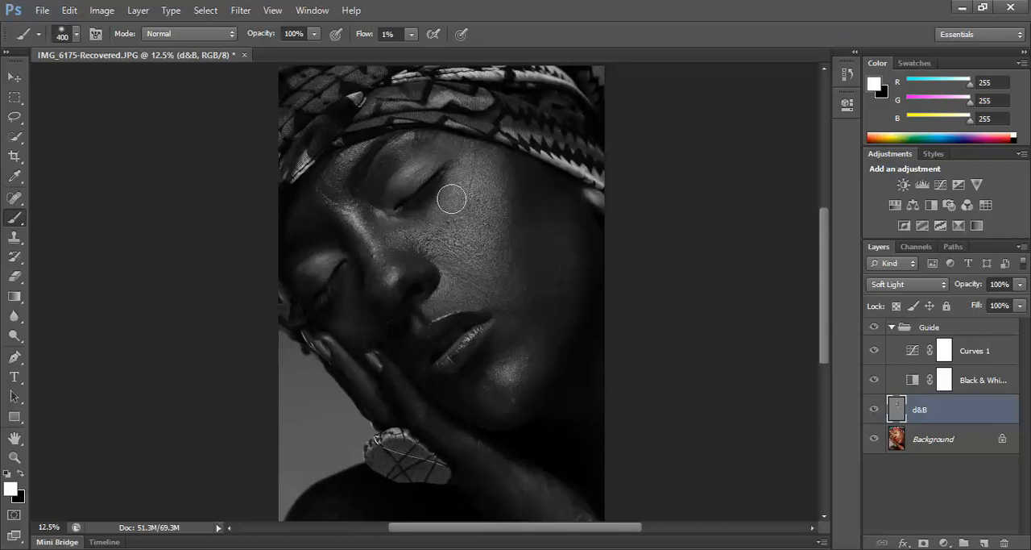
key("bracketleft")
key("bracketleft")
key("bracketleft")
key("bracketleft")
key("bracketleft")
key("bracketleft")
key("bracketleft")
key("bracketright")
key("bracketright")
key("bracketright")
key("bracketright")
key("bracketright")
key("bracketright")
key("bracketright")
key("bracketleft")
key("bracketleft")
key("bracketleft")
key("bracketleft")
Examine the whole portrait under the black-and-white guide with the d&B layer switched off and on.
left_click(14, 456)
left_click(76, 34)
left_click(500, 236)
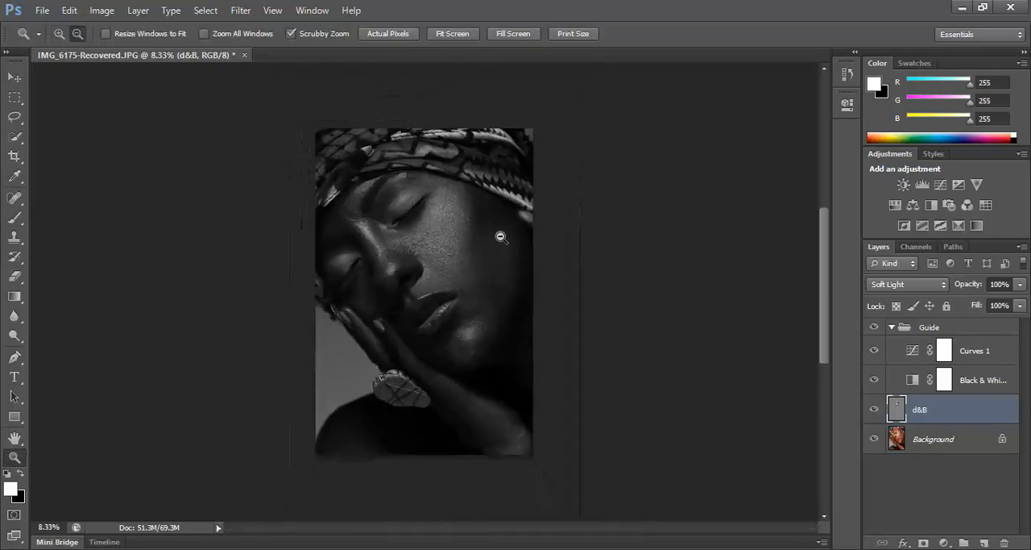
left_click(875, 409)
left_click(875, 409)
left_click(876, 411)
left_click(879, 411)
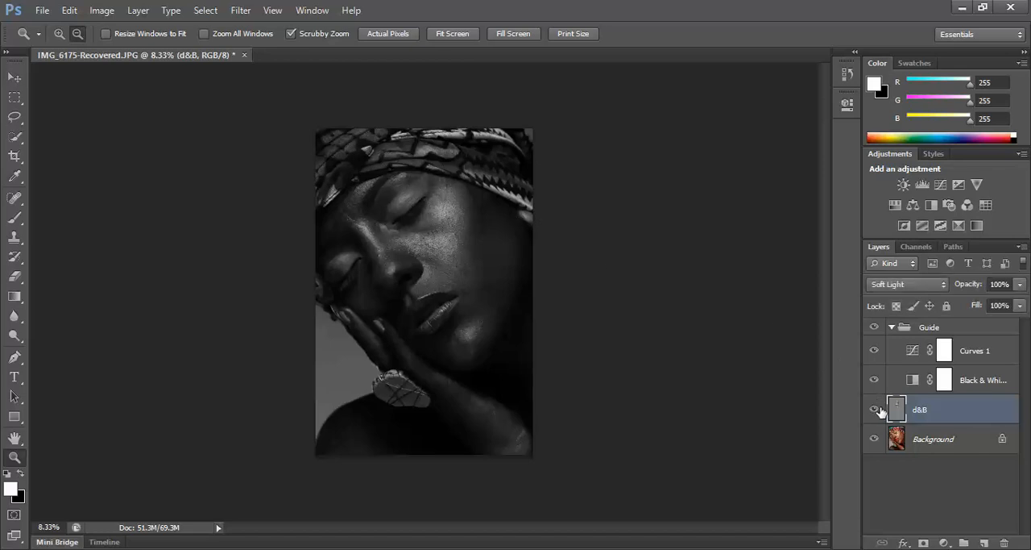
left_click(877, 410)
left_click(875, 410)
left_click(875, 409)
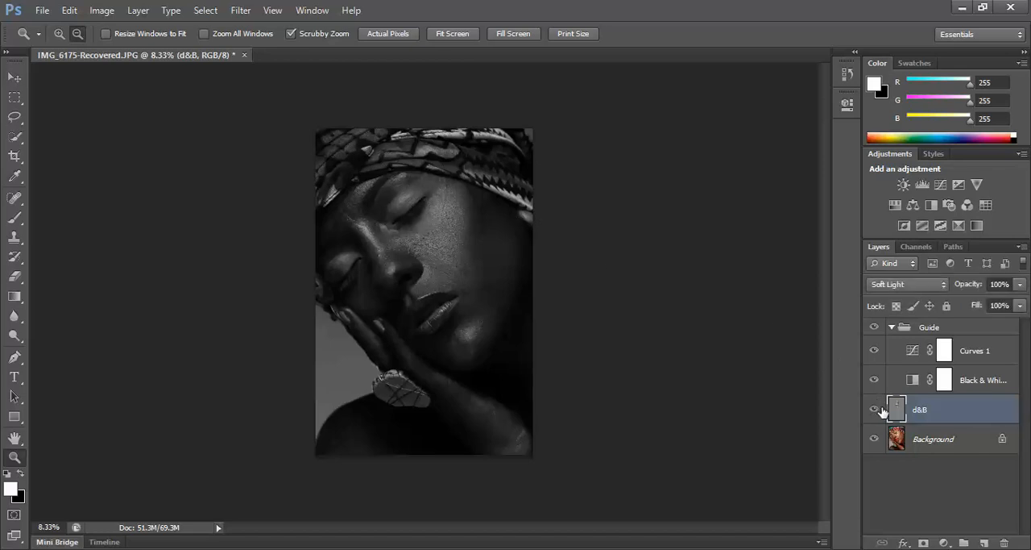
left_click(875, 409)
left_click(875, 409)
Hide the Guide group and compare the color portrait with the d&B layer off and on, leaving the layer visible.
left_click(875, 326)
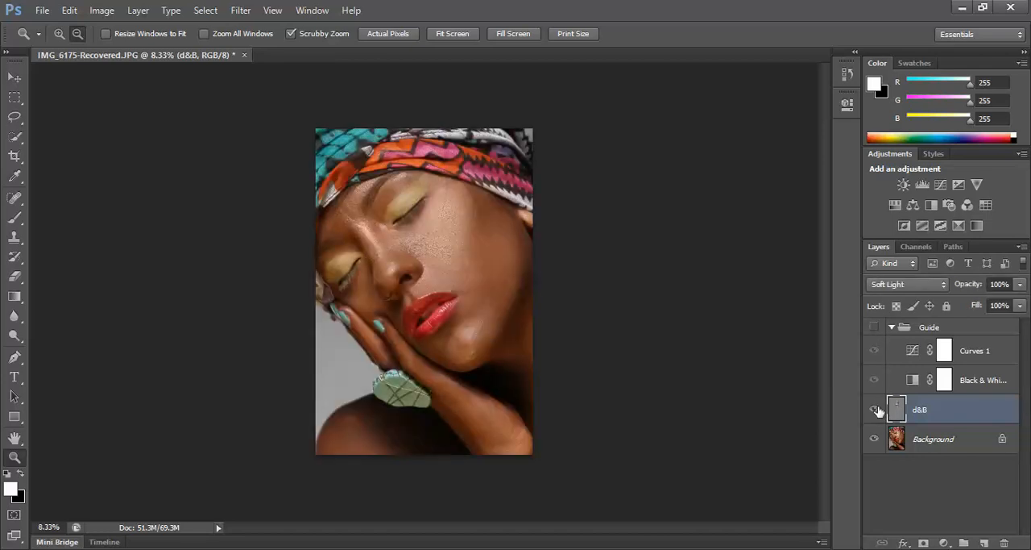
left_click(877, 411)
left_click(878, 413)
left_click(874, 411)
left_click(876, 413)
left_click(876, 415)
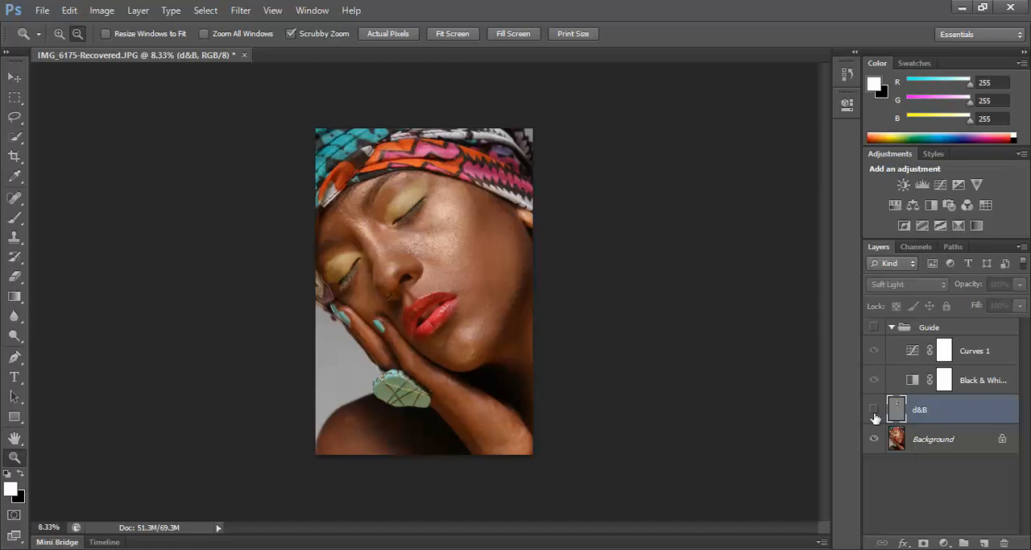
left_click(877, 413)
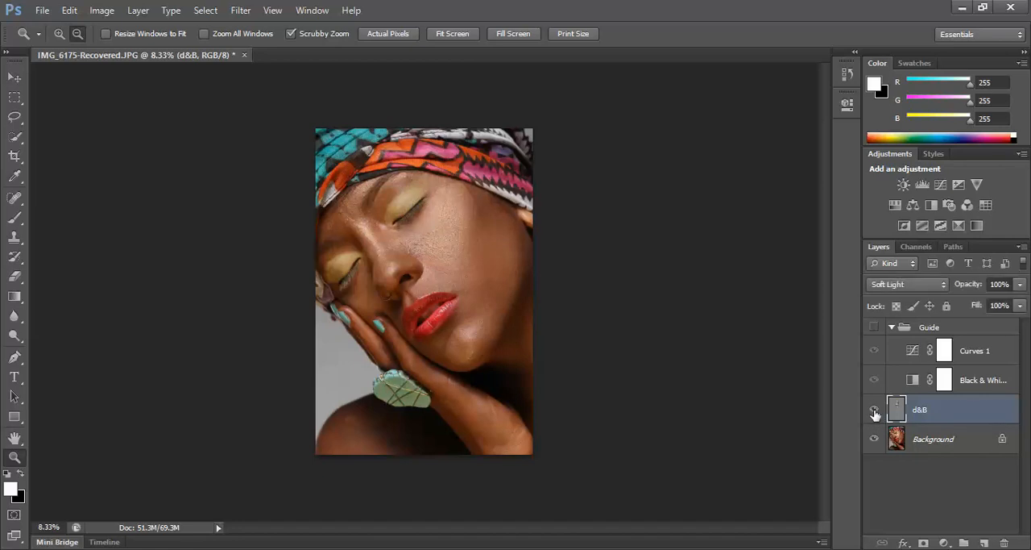
left_click(876, 414)
left_click(875, 415)
left_click(874, 412)
left_click(876, 414)
left_click(876, 412)
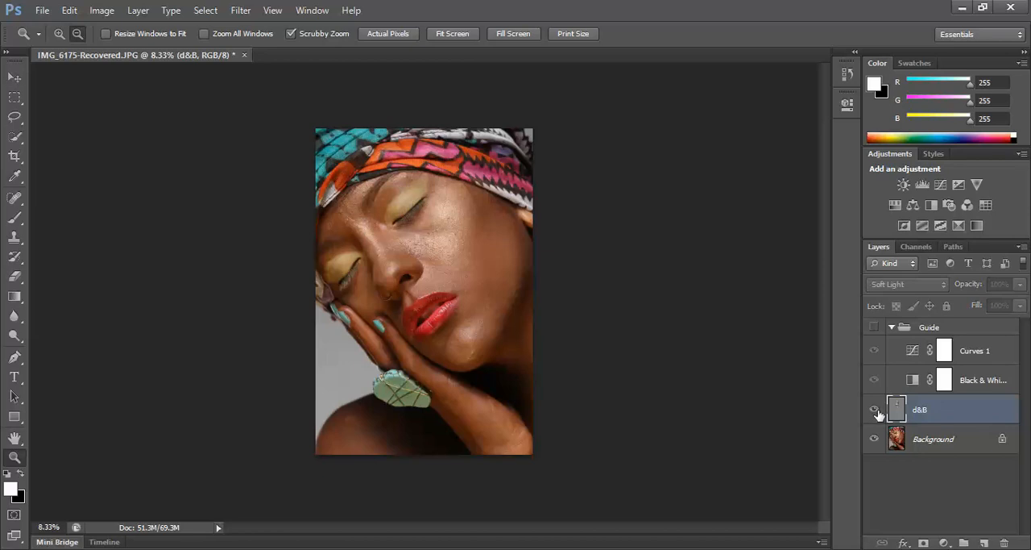
left_click(876, 414)
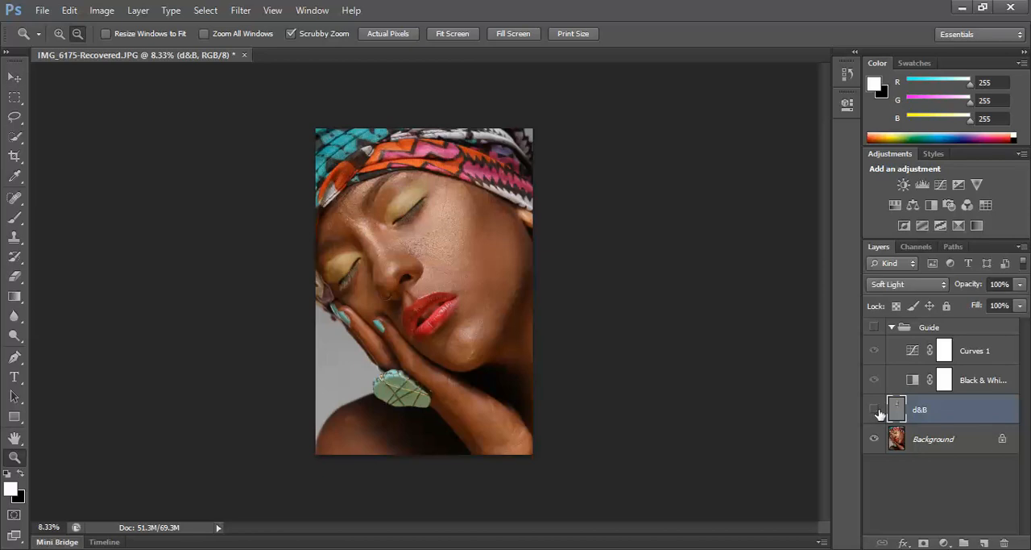
left_click(876, 413)
left_click(876, 413)
left_click(876, 413)
left_click(877, 414)
left_click(875, 413)
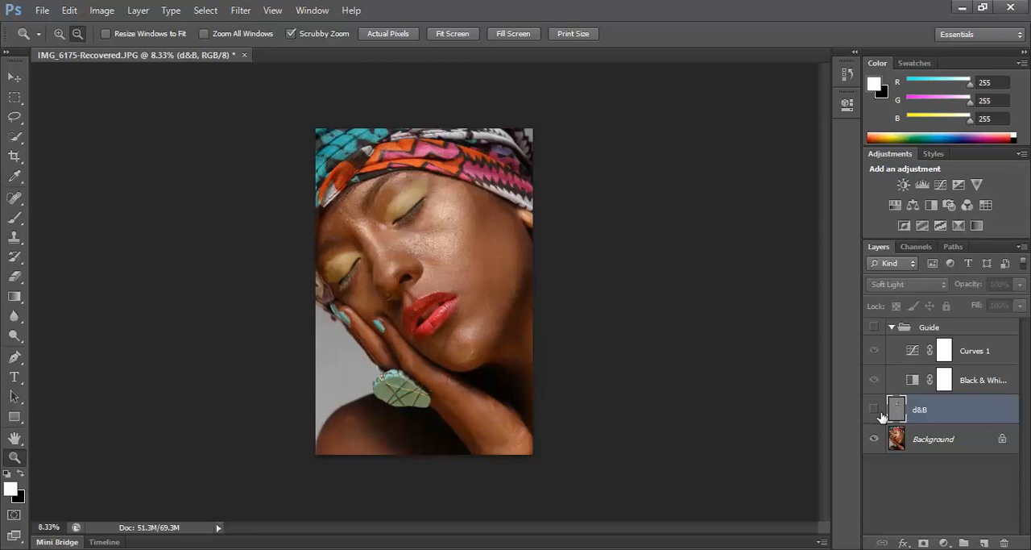
left_click(876, 413)
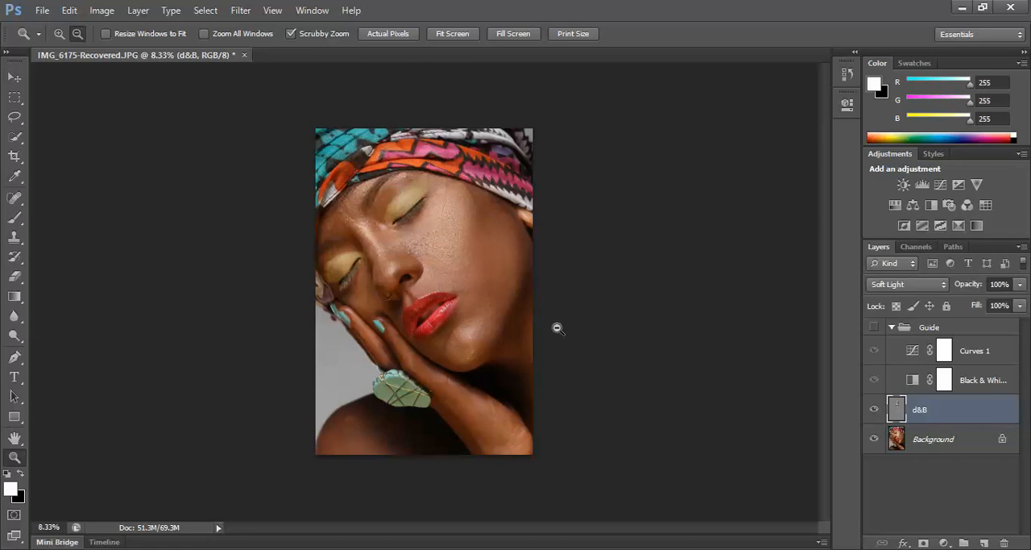
Magnify the upper eye and cheek to 25% to examine the retouched skin in color.
left_click(58, 33)
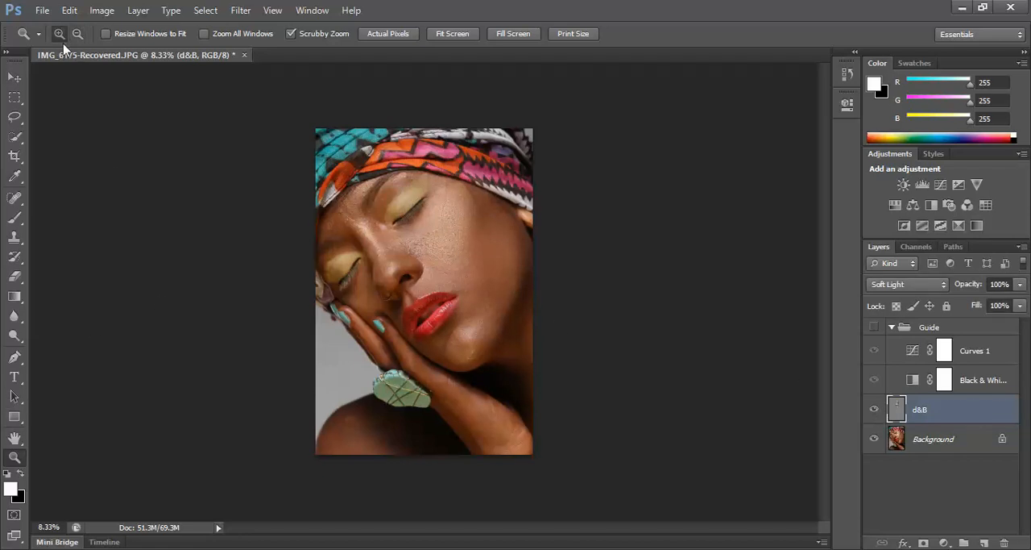
left_click(483, 194)
left_click(435, 203)
left_click(390, 213)
left_click(426, 231)
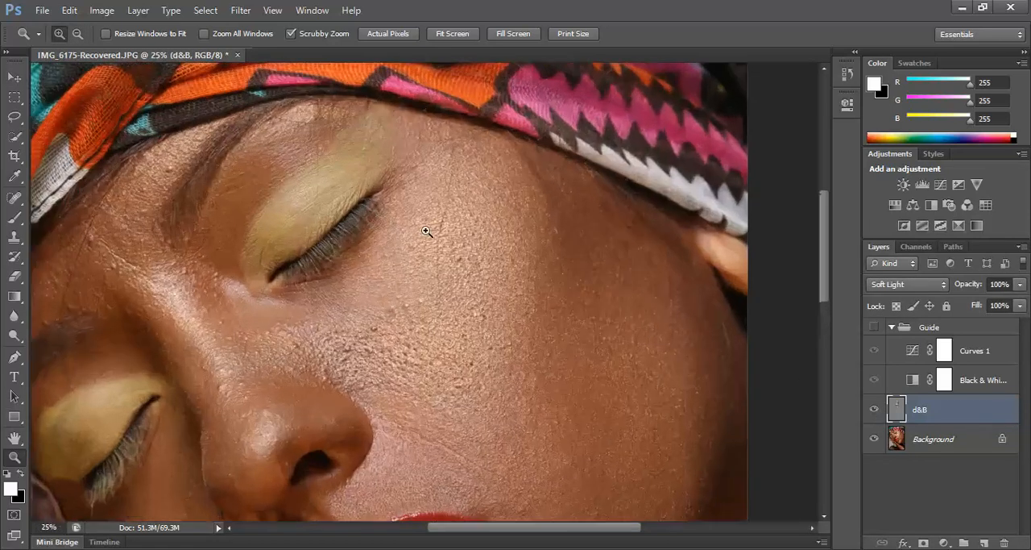
Compare the color cheek below the upper eye at 33.3% with the d&B layer off and on, leaving the layer visible.
left_click_drag(456, 350, 404, 280)
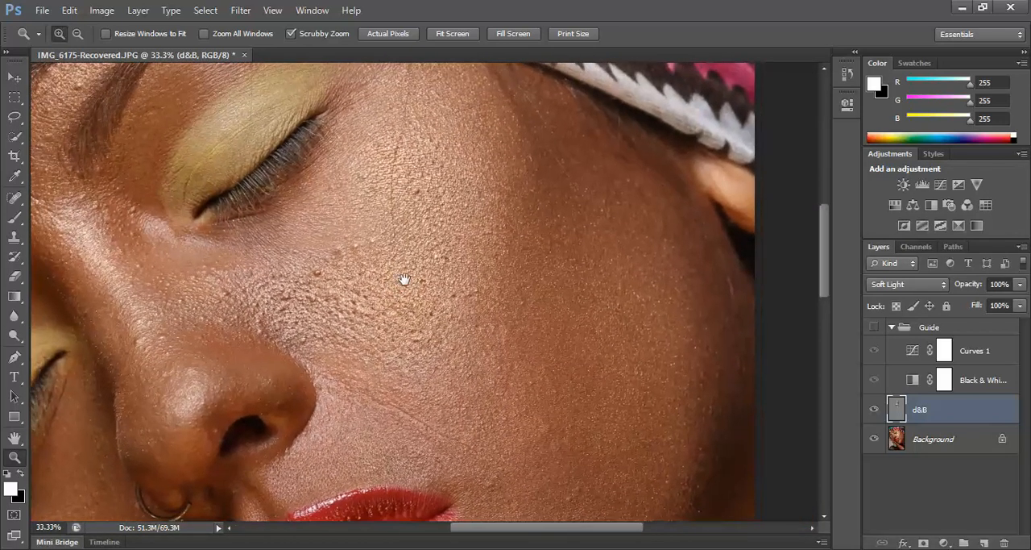
left_click(875, 409)
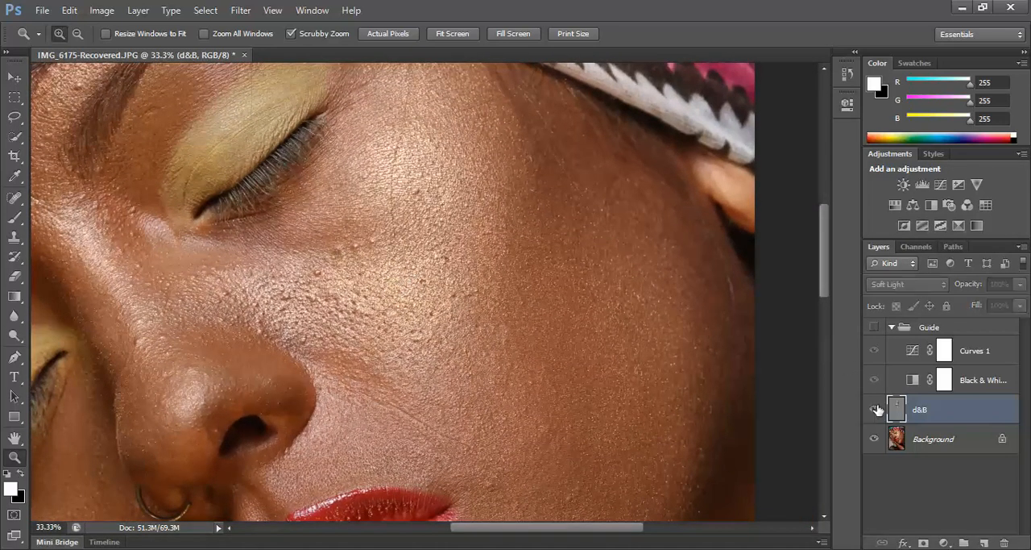
left_click(877, 410)
left_click(878, 410)
left_click(876, 410)
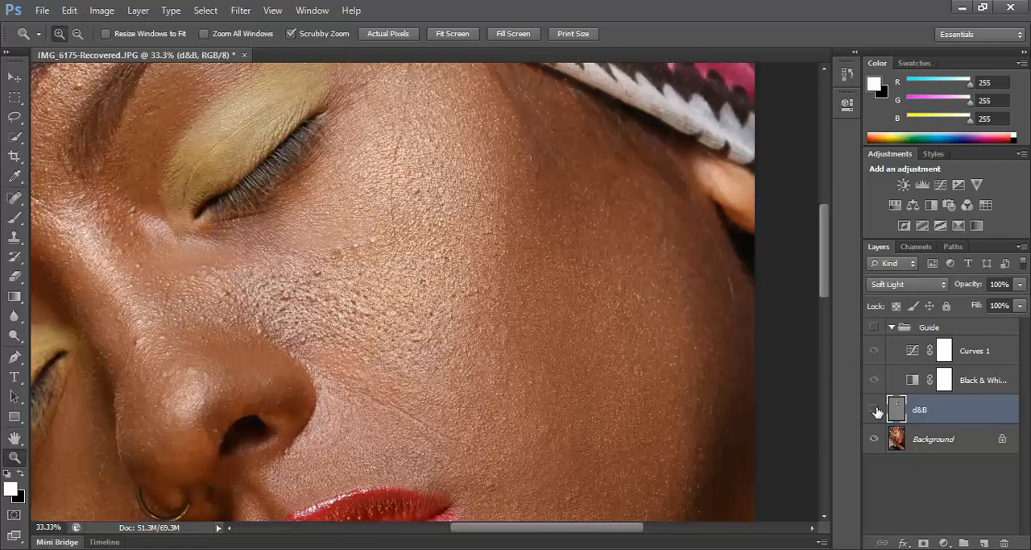
left_click(876, 411)
left_click(874, 411)
Show the Guide group and pull the Curves 1 point down and toward the highlights to darken the guide strongly.
left_click(874, 328)
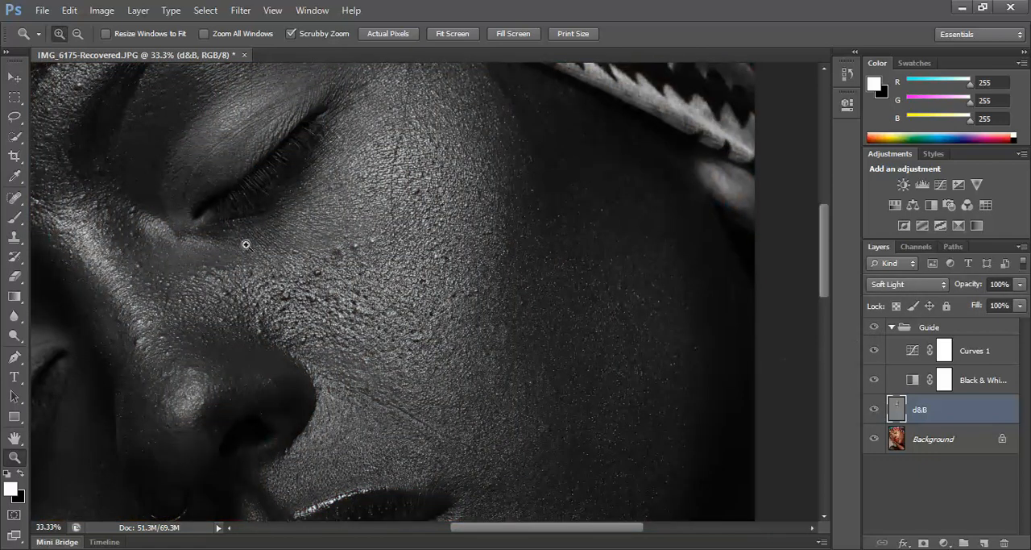
left_click(78, 33)
left_click(445, 254)
left_click(450, 258)
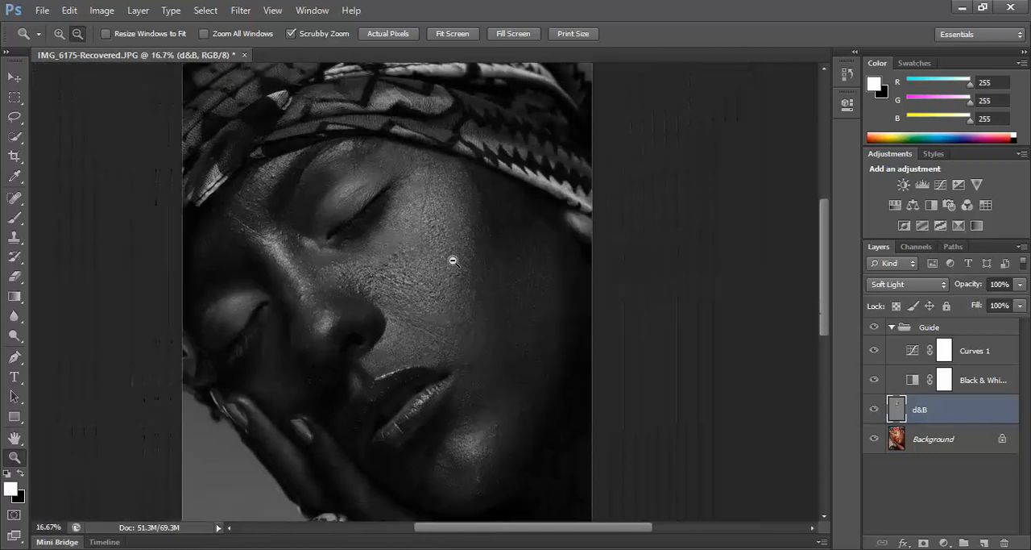
left_click(506, 270)
left_click(510, 270)
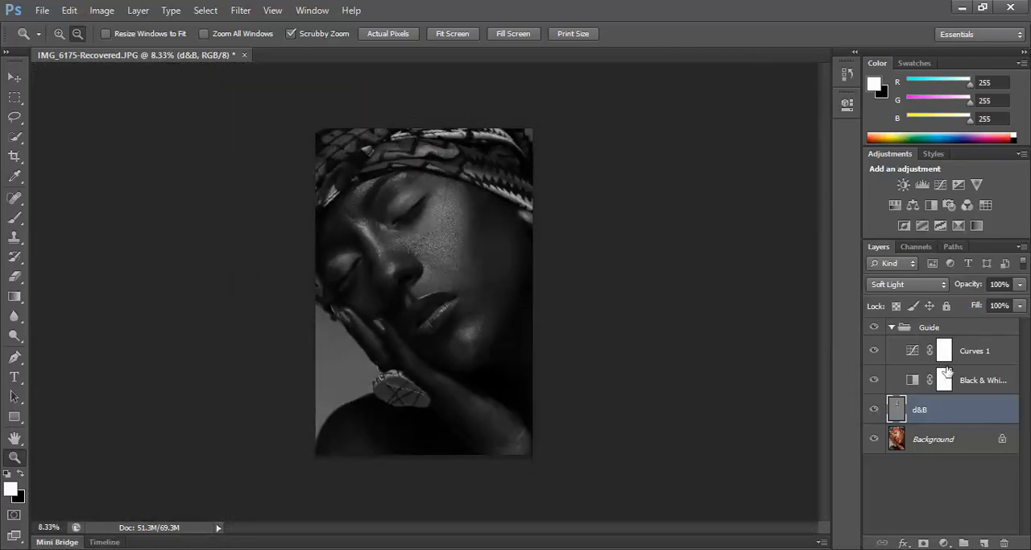
left_click(913, 352)
double_click(913, 352)
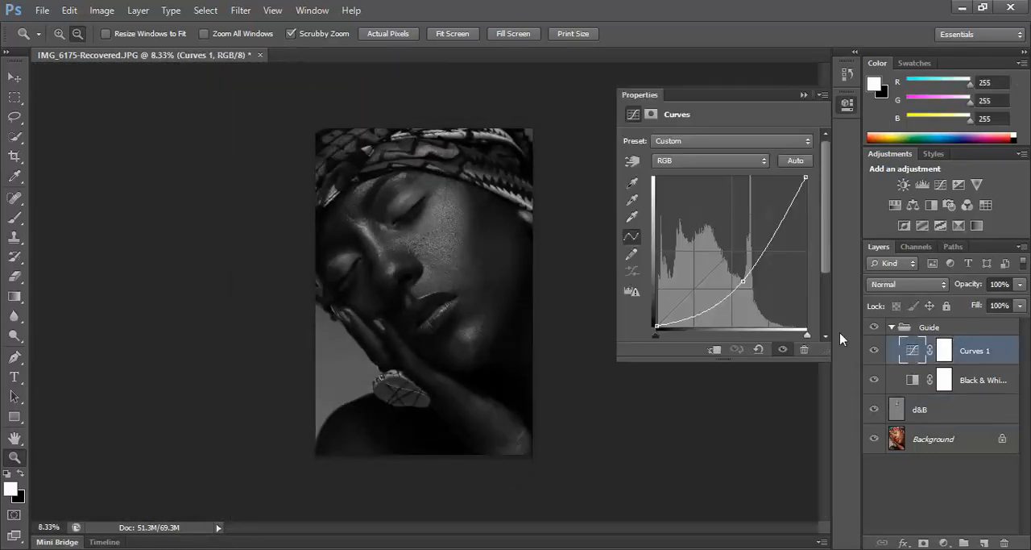
left_click_drag(744, 283, 758, 295)
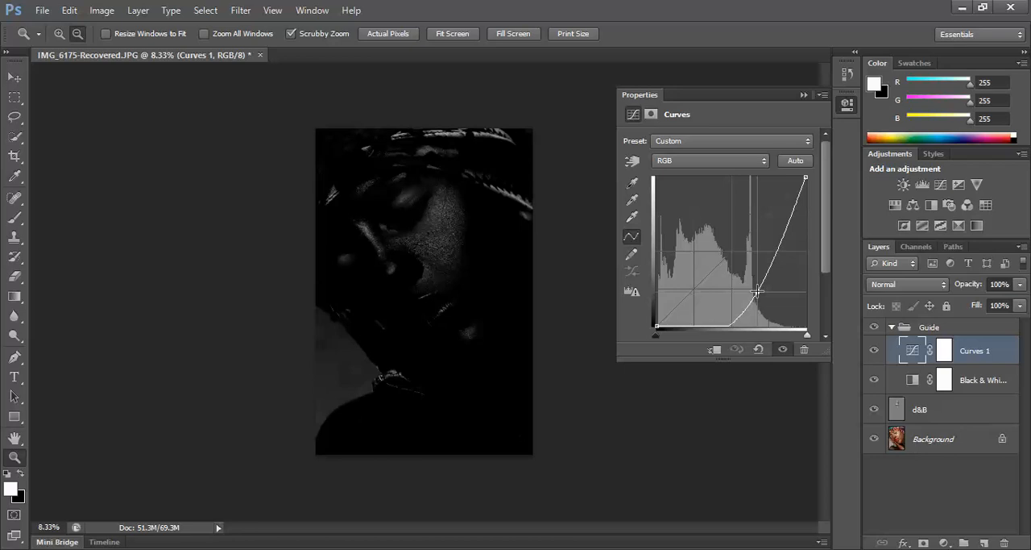
Make the d&B layer active and ready the Brush tool with black as the foreground color.
left_click(901, 408)
double_click(901, 408)
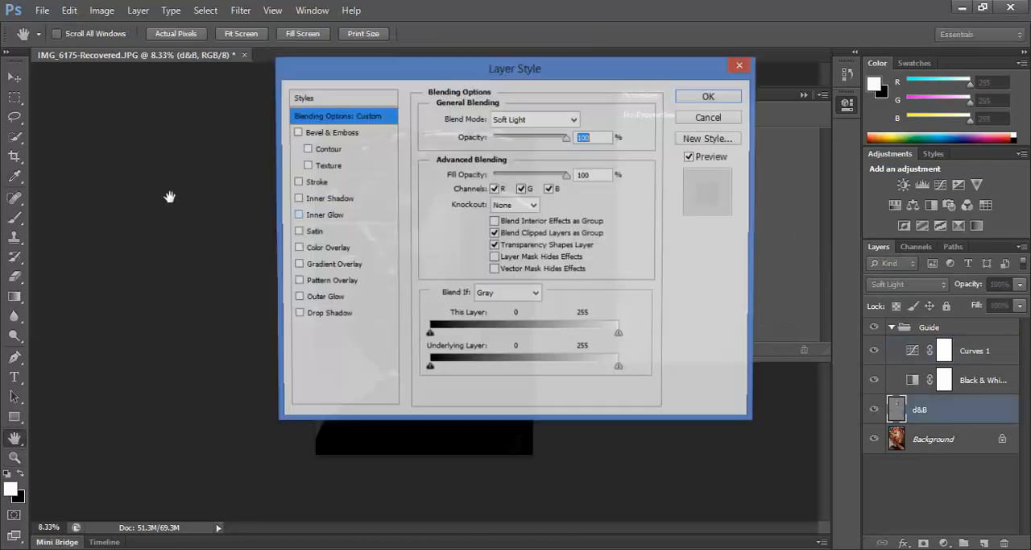
left_click(725, 95)
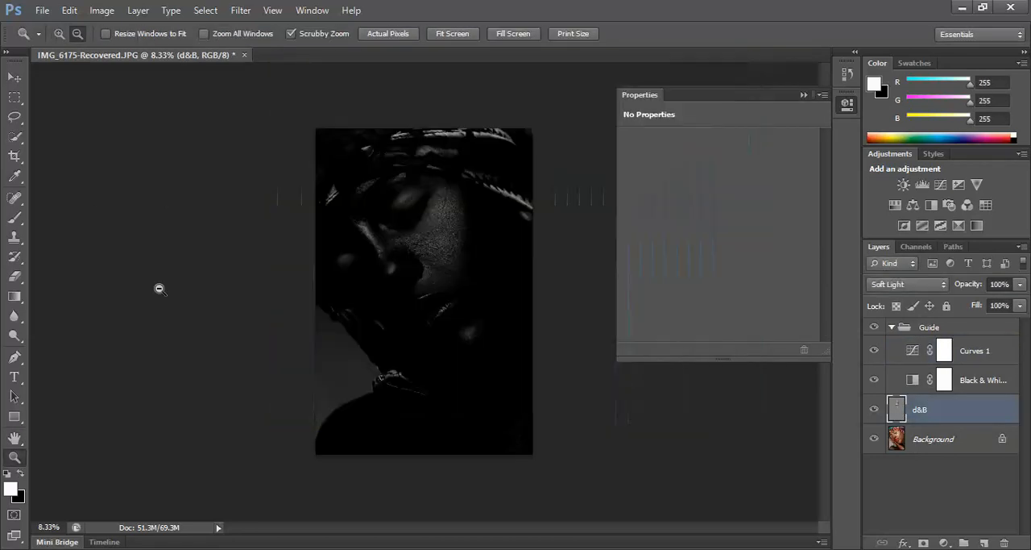
left_click(16, 220)
left_click(805, 95)
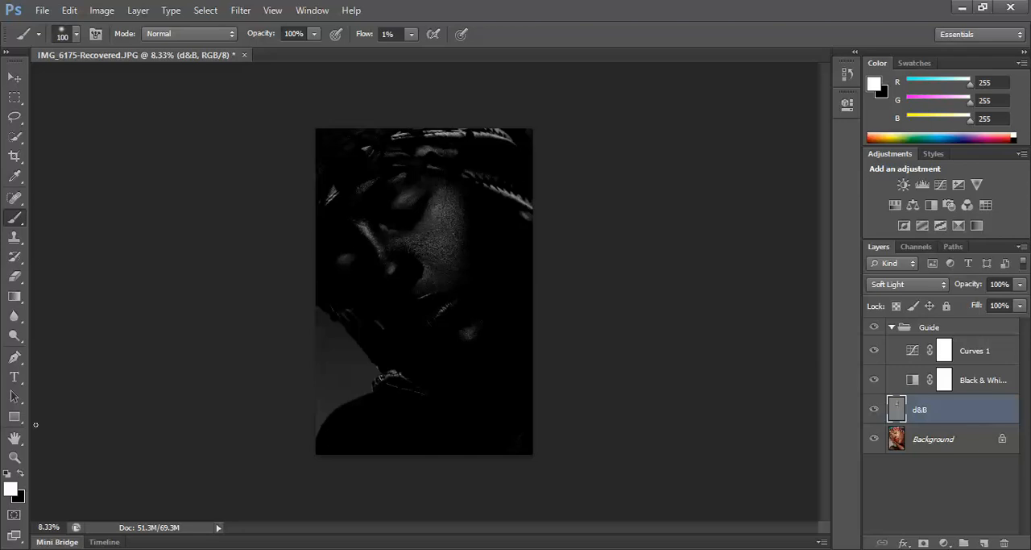
left_click(21, 473)
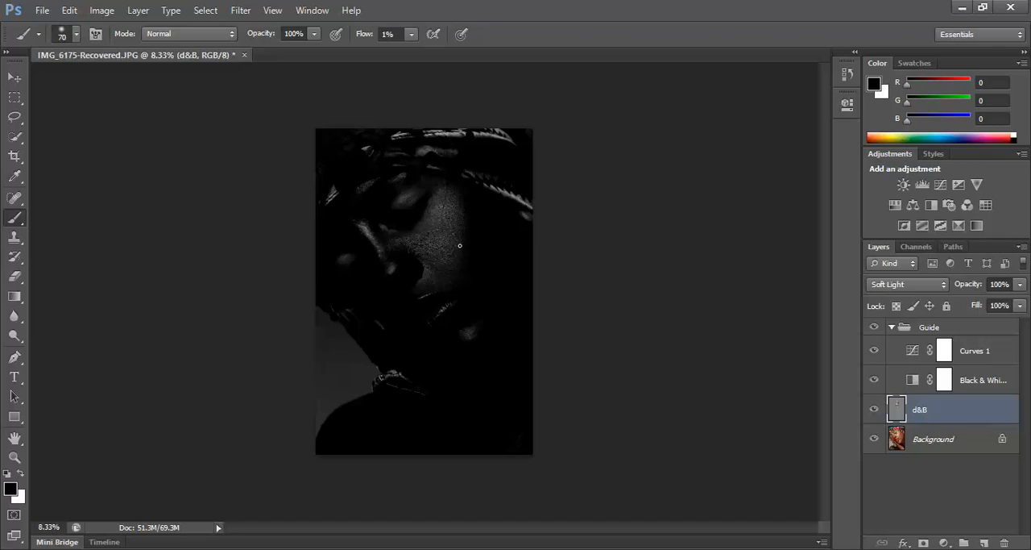
Set the black brush to 20 px and 4% flow for burning the magnified cheek below the upper eye.
left_click(15, 456)
left_click_drag(449, 239, 488, 227)
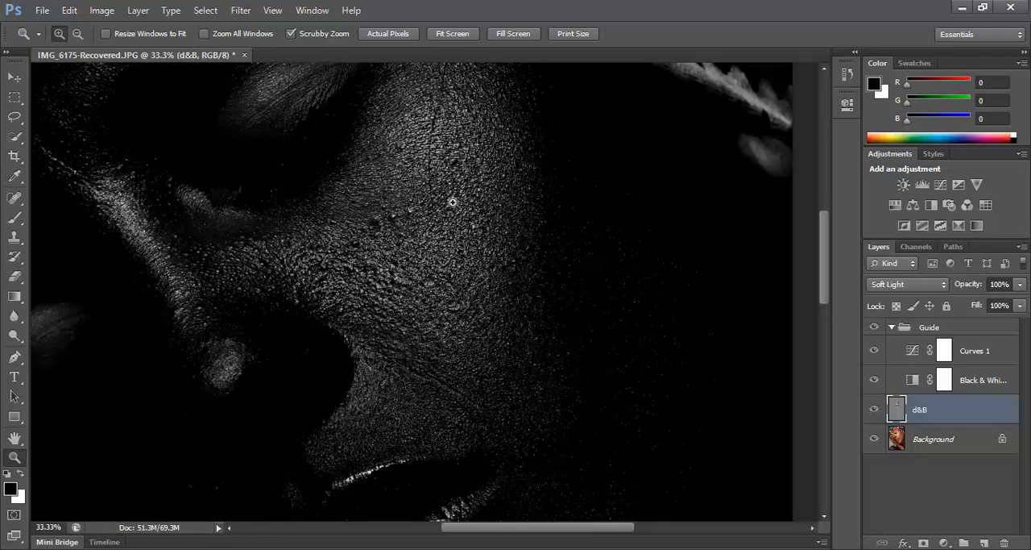
left_click(15, 217)
left_click_drag(448, 188, 438, 306)
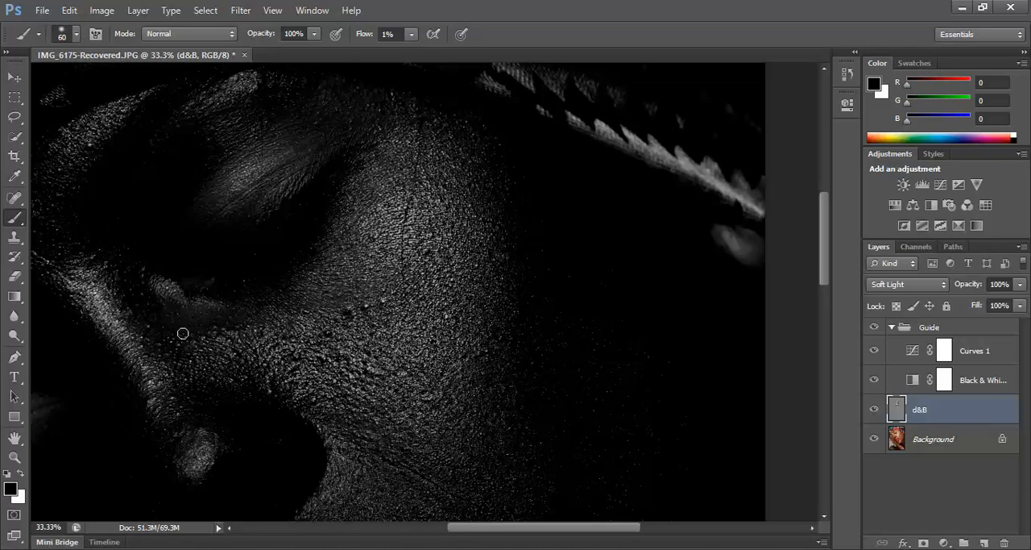
key("bracketleft")
key("bracketleft")
key("bracketright")
left_click(411, 34)
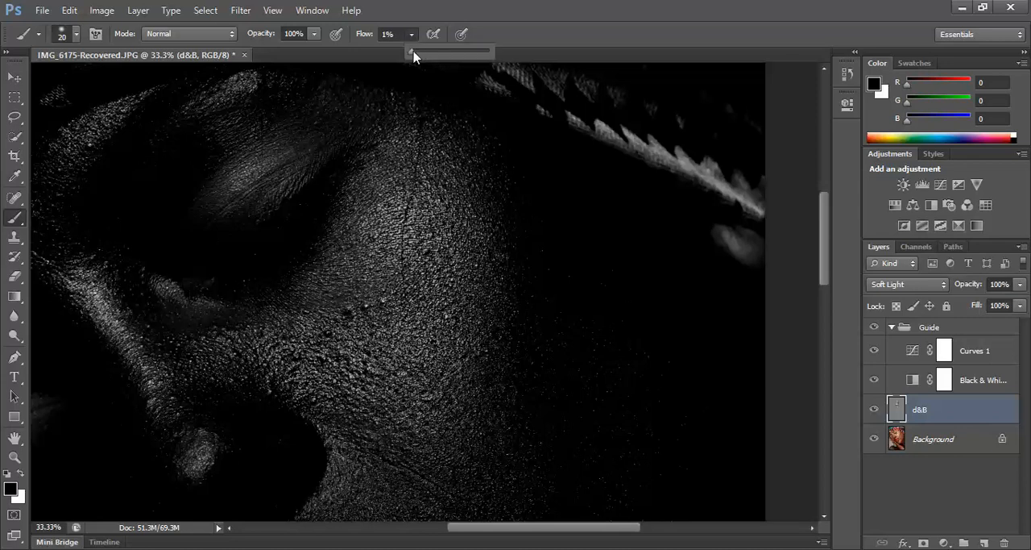
left_click_drag(412, 51, 418, 55)
left_click(582, 32)
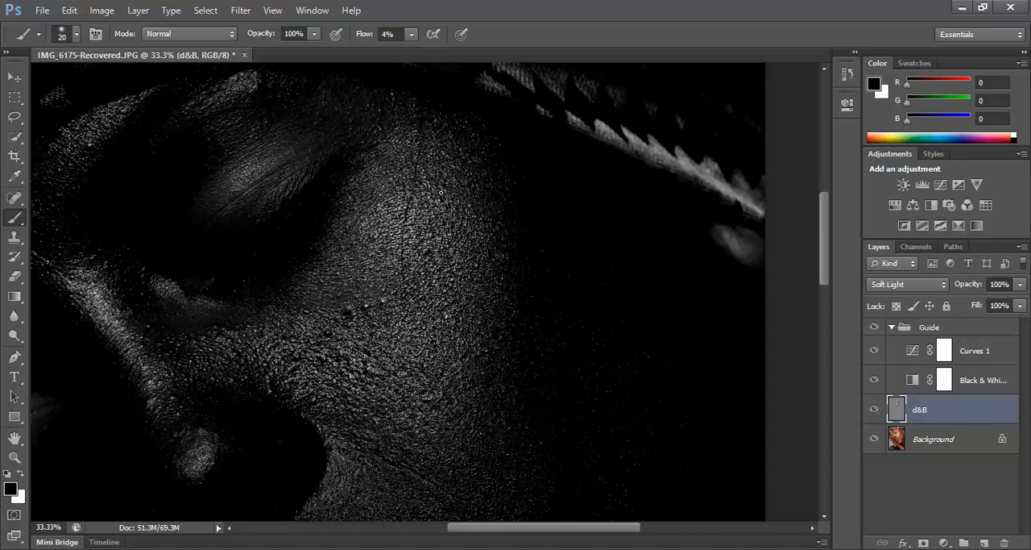
Resize the black brush to 90 px to suit the cheek with the whole face in view.
key("bracketright")
key("bracketright")
key("bracketright")
key("bracketright")
key("bracketright")
key("bracketright")
key("bracketright")
key("bracketright")
key("bracketright")
key("bracketright")
key("bracketright")
key("bracketright")
key("bracketright")
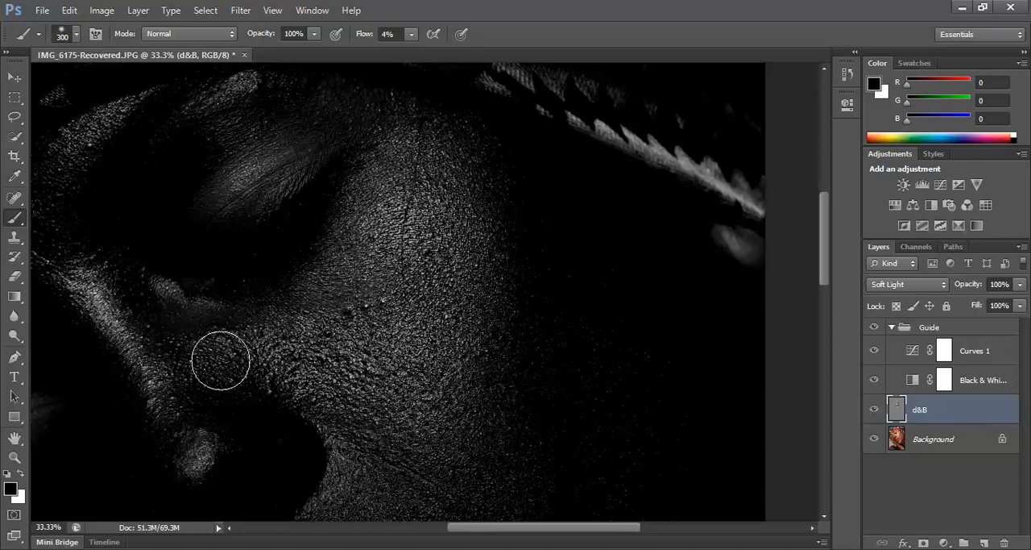
left_click(14, 456)
left_click(442, 222)
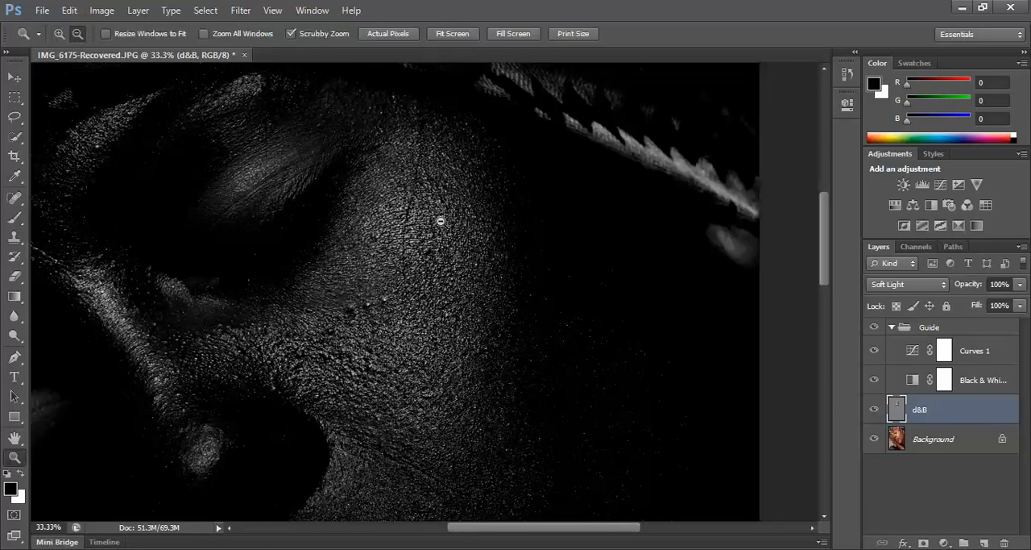
left_click(456, 210)
left_click(463, 220)
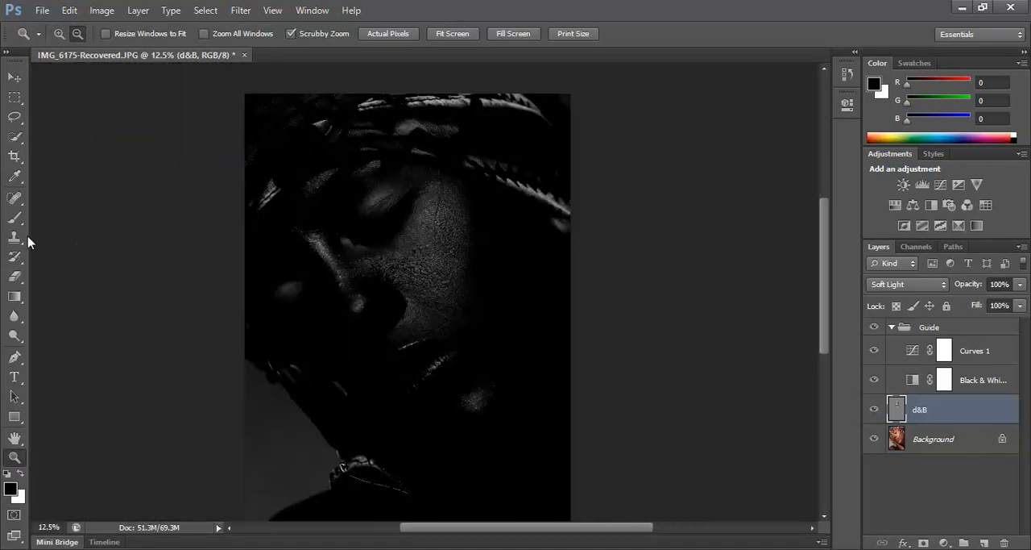
left_click(15, 218)
key("bracketleft")
key("bracketleft")
key("bracketleft")
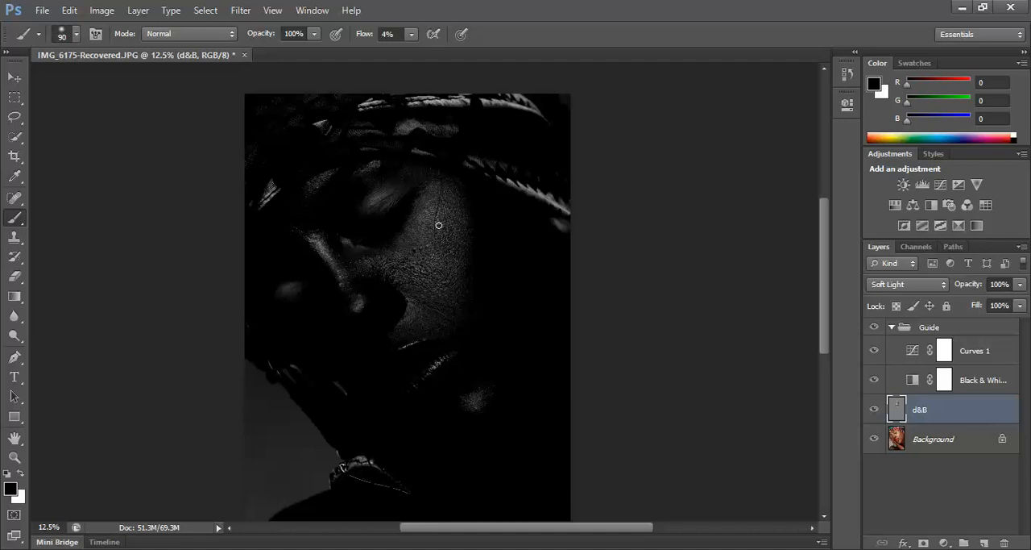
Burn the bright patches on the cheek below the upper eye with black strokes, varying the brush size and ending at 70 px.
key("bracketright")
key("bracketright")
key("bracketright")
key("bracketright")
key("bracketright")
key("bracketright")
key("bracketleft")
key("bracketleft")
key("bracketleft")
key("bracketleft")
key("bracketright")
key("bracketright")
key("bracketleft")
key("bracketleft")
key("bracketleft")
key("bracketleft")
Raise the Curves 1 point to brighten the black-and-white guide, and make the d&B layer active again.
double_click(912, 351)
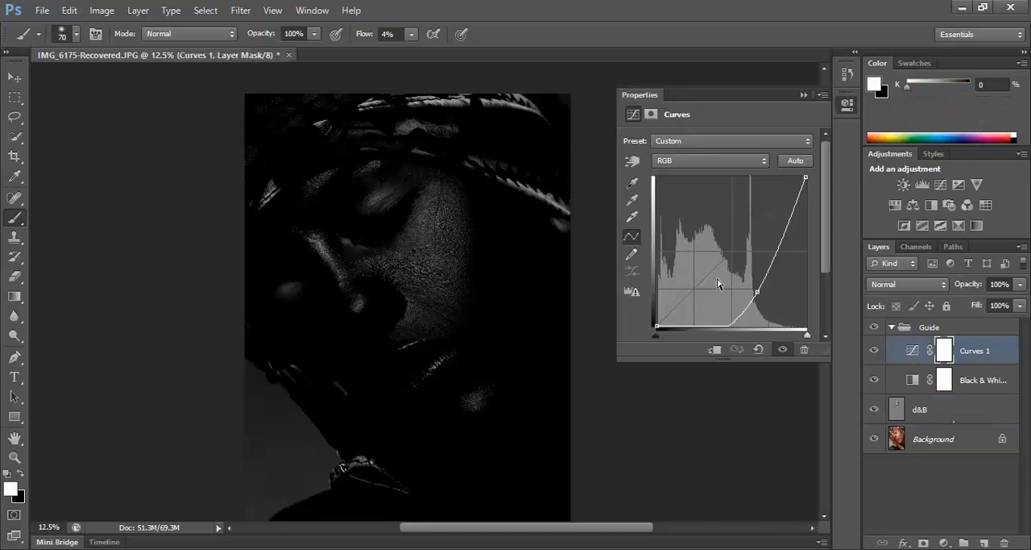
left_click_drag(757, 290, 737, 278)
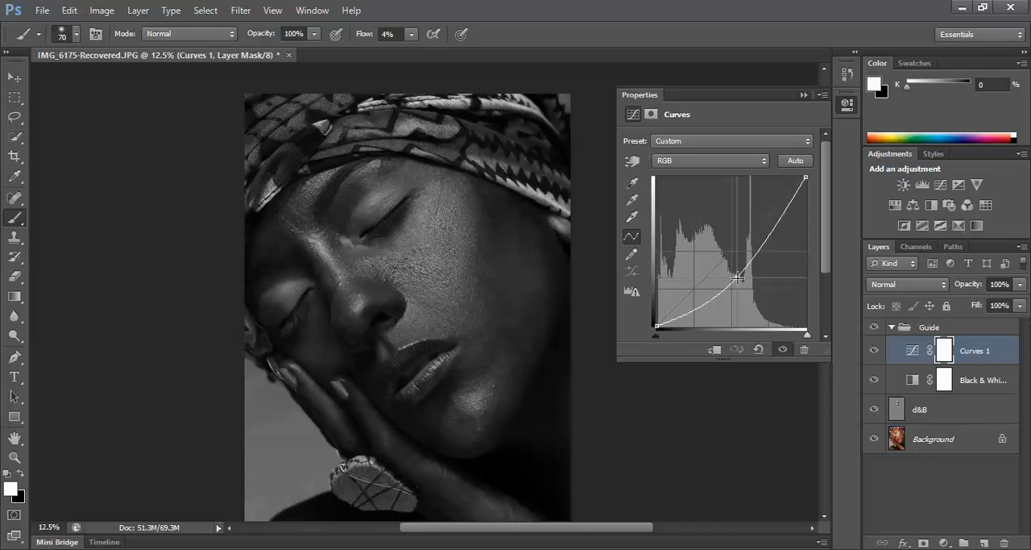
left_click(896, 411)
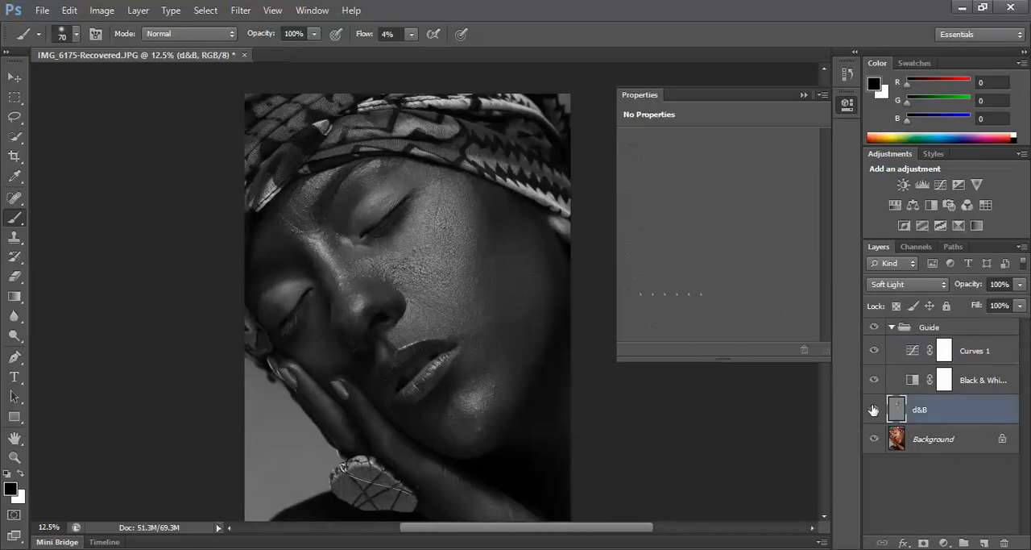
Enlarge the brush and dodge the dark skin of the lower cheek beside the mouth corner with a white stroke.
key("x")
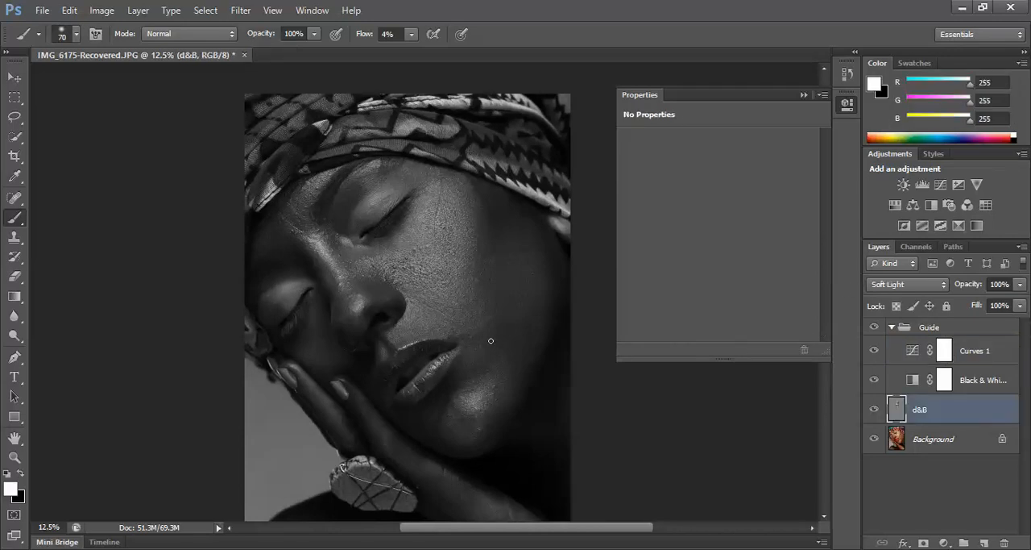
key("bracketright")
key("bracketright")
key("bracketright")
key("bracketright")
key("bracketright")
key("bracketright")
key("bracketright")
mouse_move(480, 349)
left_mouse_down()
mouse_move(467, 376)
mouse_move(500, 336)
left_mouse_up()
Lower the brush flow to 1% and refine the lower cheek with light white strokes, ending with a 100 px brush.
key("bracketleft")
key("bracketleft")
left_click(412, 35)
left_click_drag(411, 52, 372, 61)
key("bracketright")
key("bracketleft")
key("bracketleft")
key("bracketleft")
key("bracketleft")
key("bracketright")
key("bracketright")
key("bracketright")
Compare the face under the black-and-white guide with the d&B layer off and on.
left_click(875, 409)
left_click(875, 409)
left_click(876, 409)
left_click(877, 410)
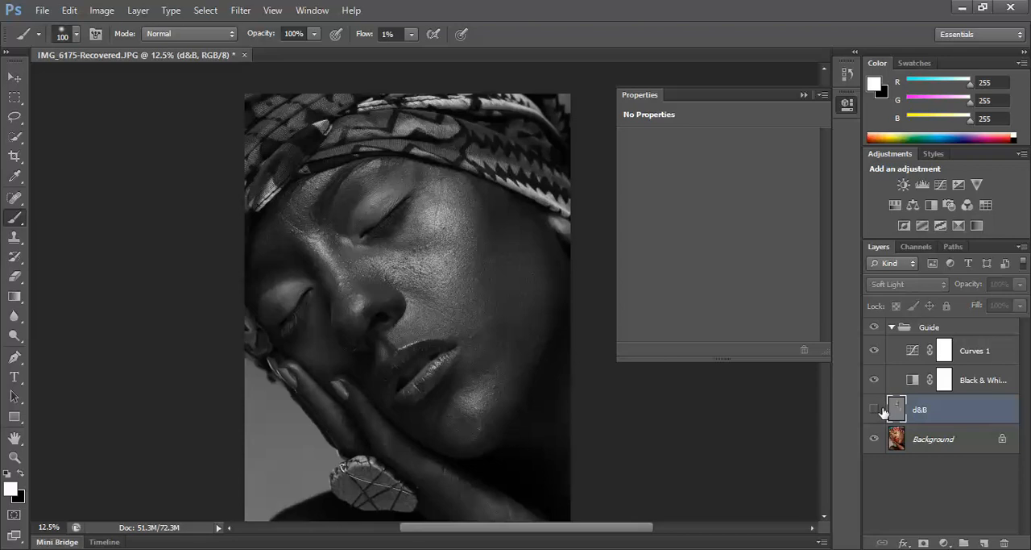
left_click(878, 409)
Hide the Guide group and compare the color portrait with the d&B layer off and on, leaving the layer visible.
left_click(875, 326)
left_click(878, 409)
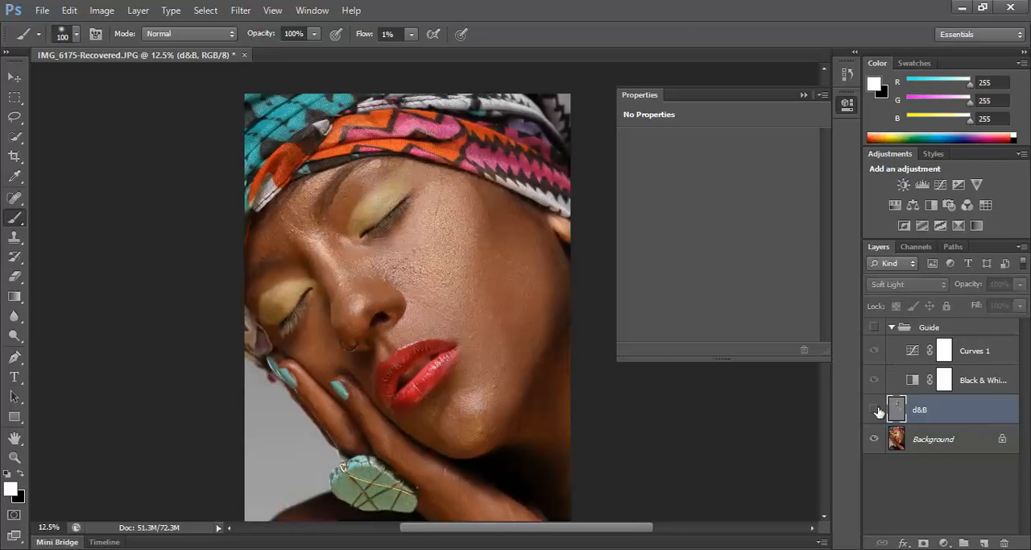
left_click(880, 410)
left_click(880, 410)
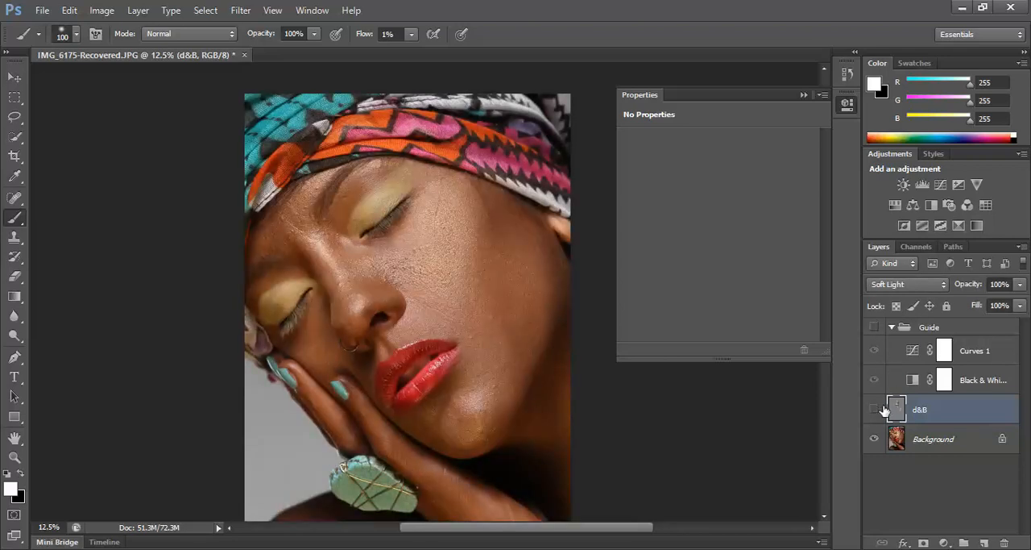
left_click(882, 409)
Show the Guide group and burn the lower cheek beside the mouth with black, varying the brush size from 300 px downward.
left_click(874, 327)
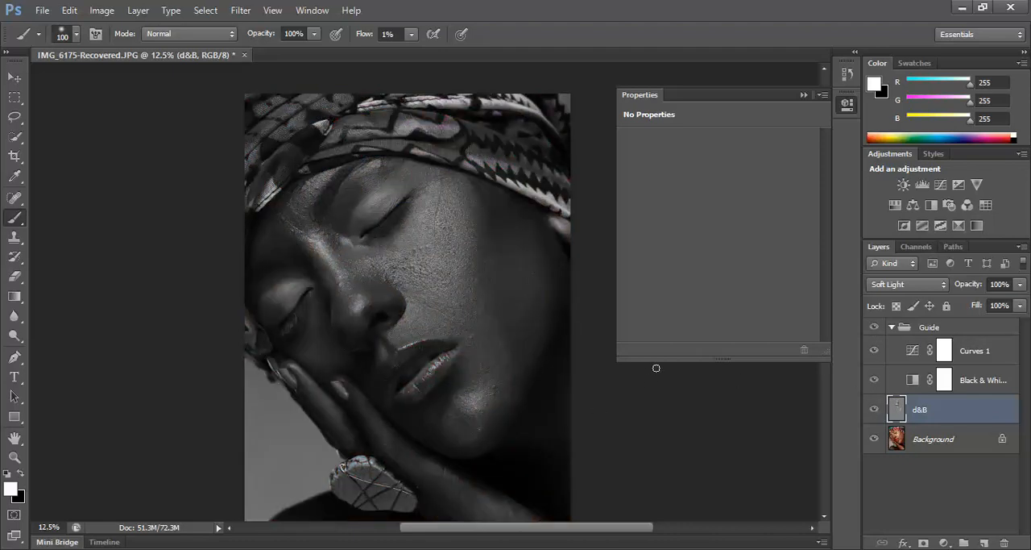
key("x")
key("bracketright")
key("bracketright")
key("bracketright")
key("bracketright")
key("bracketright")
key("bracketright")
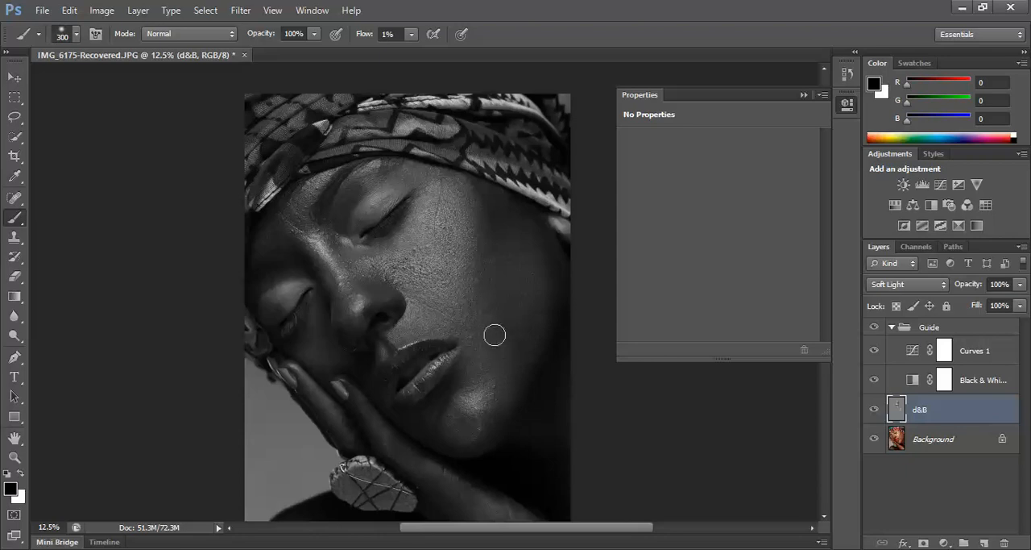
key("bracketleft")
key("bracketleft")
key("bracketleft")
key("bracketleft")
key("bracketleft")
key("bracketleft")
key("bracketleft")
key("bracketright")
key("bracketright")
key("bracketright")
key("bracketright")
key("bracketright")
key("bracketright")
key("bracketright")
key("bracketright")
key("bracketleft")
key("bracketleft")
key("bracketleft")
key("bracketright")
key("bracketright")
key("bracketright")
key("bracketright")
key("bracketright")
key("bracketright")
Dodge the remaining dark areas of the lower cheek with white, using a brush of about 125 px.
key("bracketleft")
key("bracketleft")
key("bracketleft")
key("bracketleft")
key("bracketleft")
key("bracketleft")
key("x")
key("bracketleft")
key("bracketleft")
key("bracketleft")
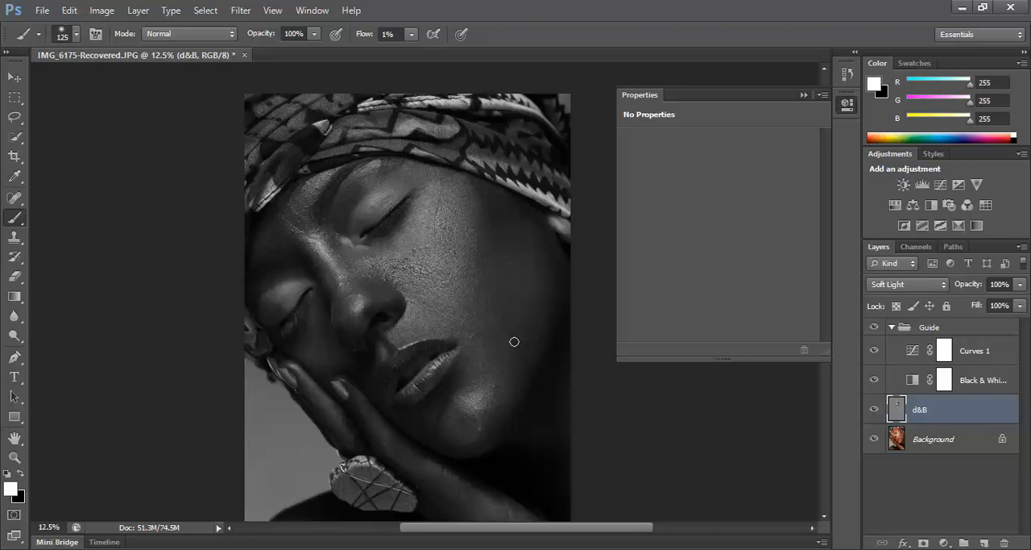
key("bracketright")
key("bracketleft")
Examine the whole portrait at 6.25% under the guide with the d&B layer switched off and on.
left_click(18, 455)
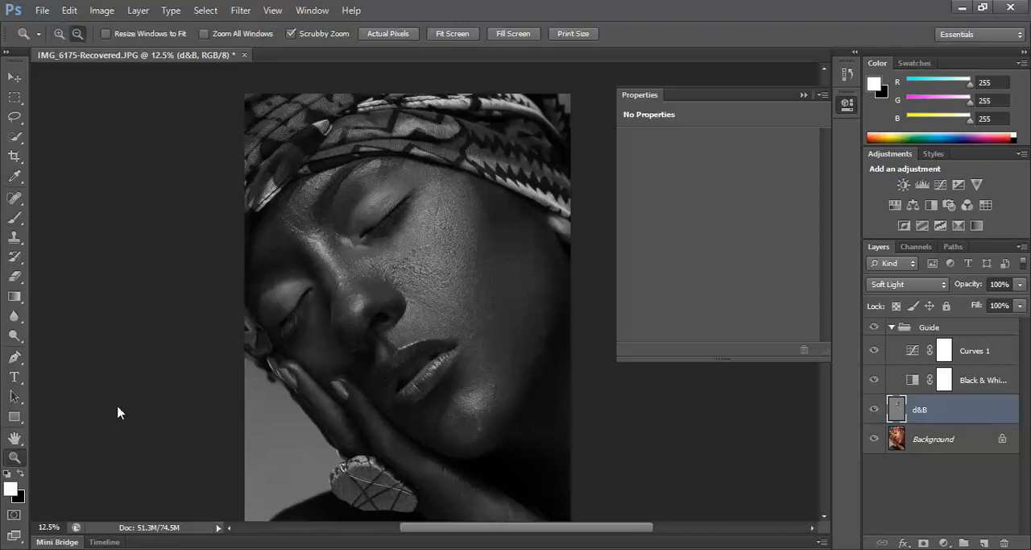
left_click(845, 102)
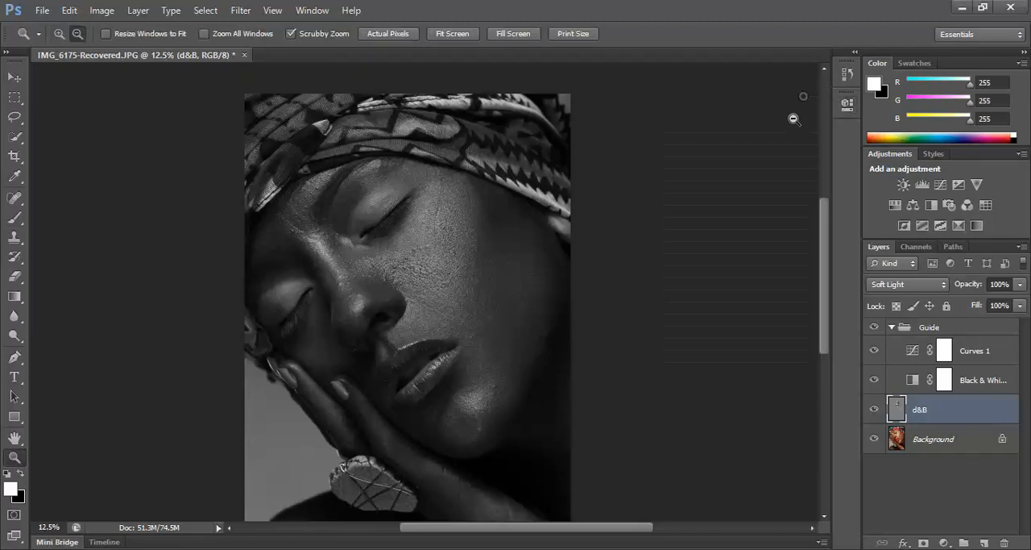
left_click(501, 189, "alt")
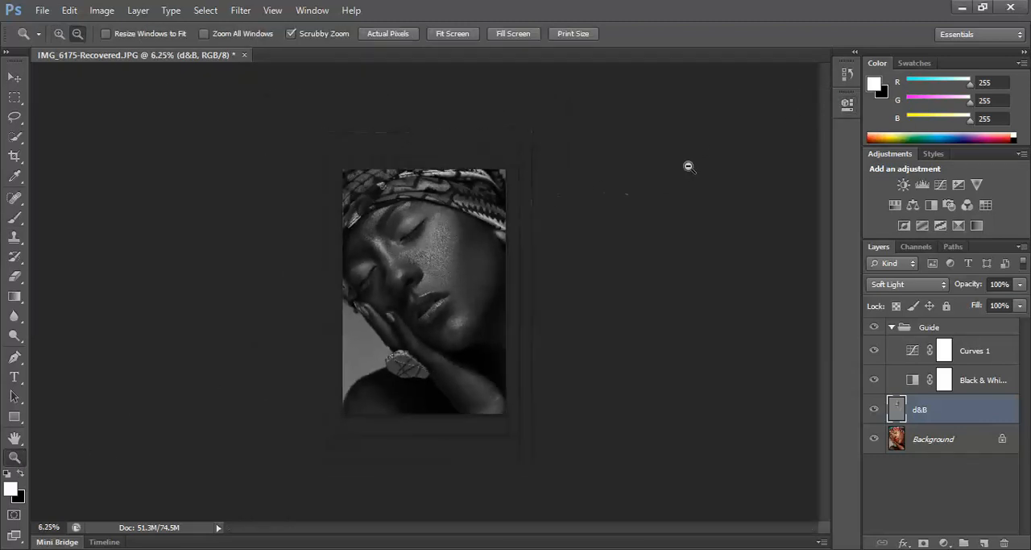
left_click(875, 410)
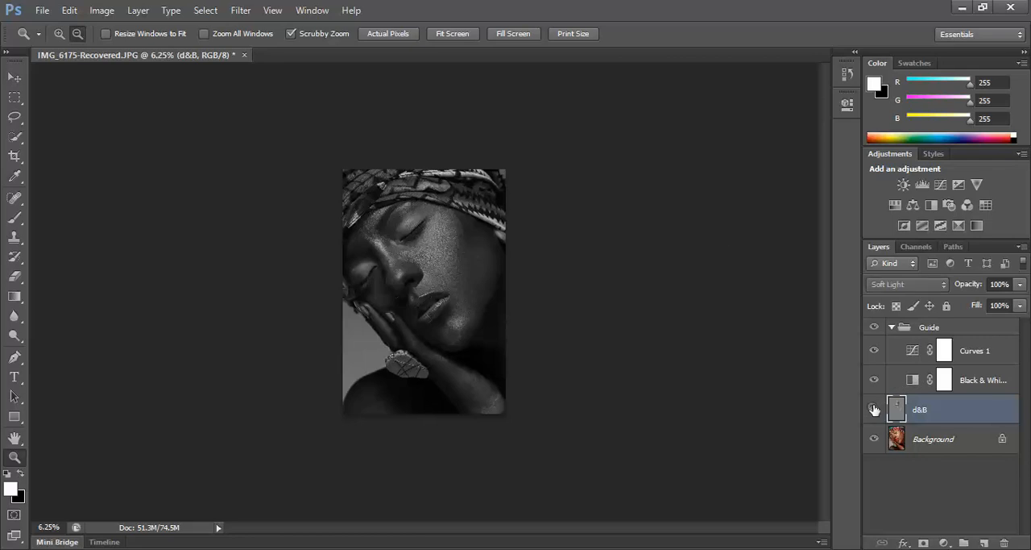
left_click(875, 411)
left_click(875, 410)
left_click(875, 410)
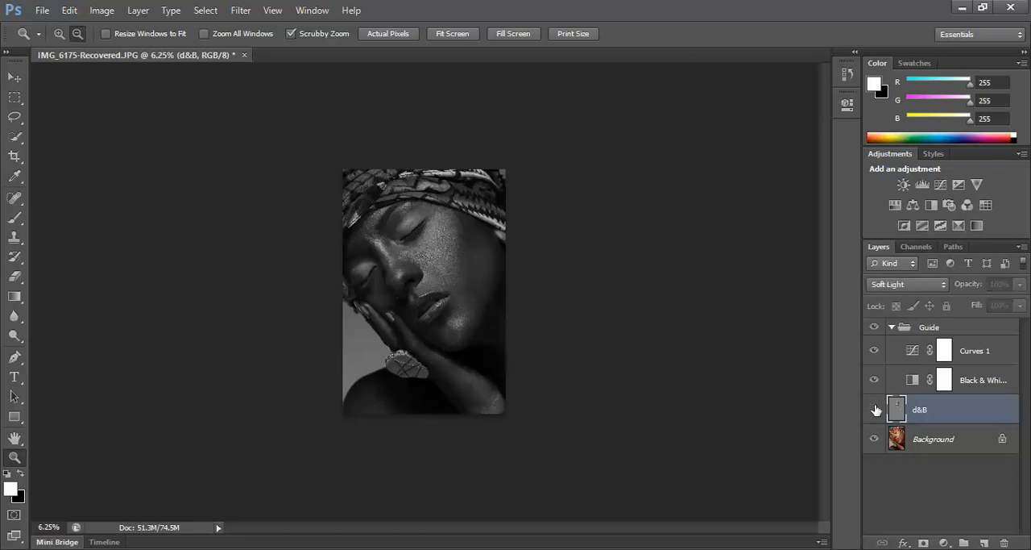
Turn on the d&B layer, hide the Guide group, and compare the small color portrait with d&B on and off, down to 3% zoom.
left_click(876, 410)
left_click(874, 326)
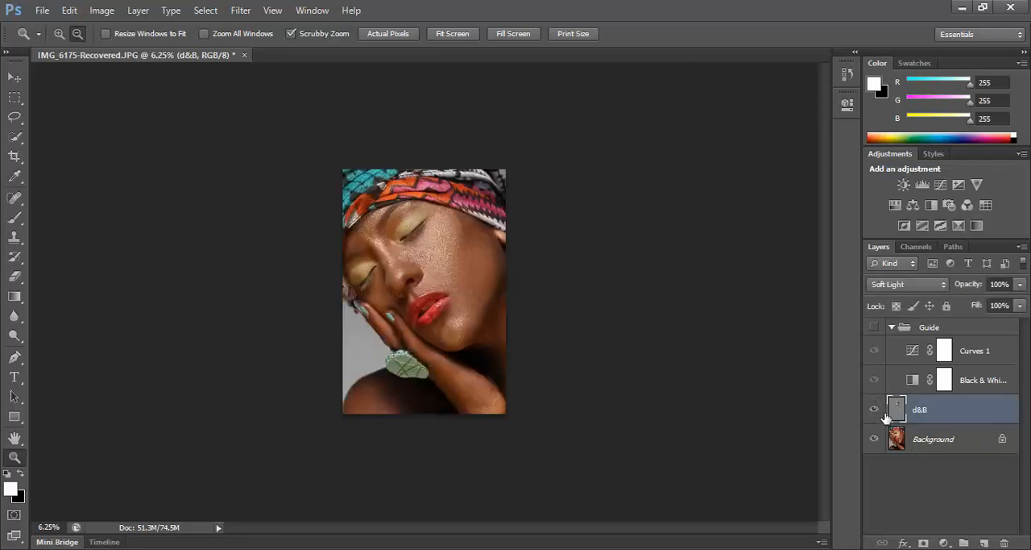
left_click(875, 410)
left_click(875, 410)
left_click(15, 438)
left_click(14, 457)
left_click(66, 37)
left_click(873, 410)
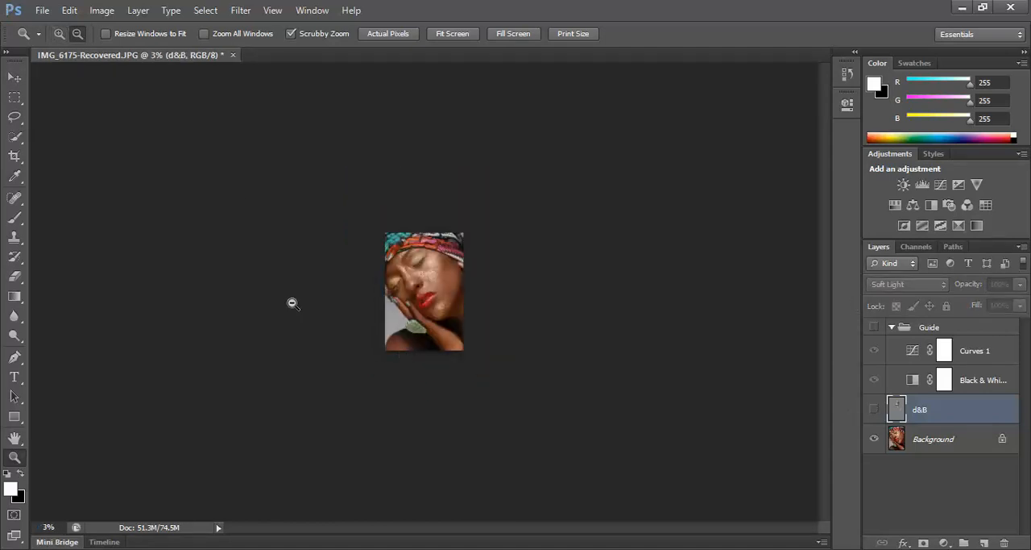
Examine the cheeks, nose and chin in color at about 14.8% with the d&B layer repeatedly switched on and off.
left_click_drag(382, 290, 467, 299)
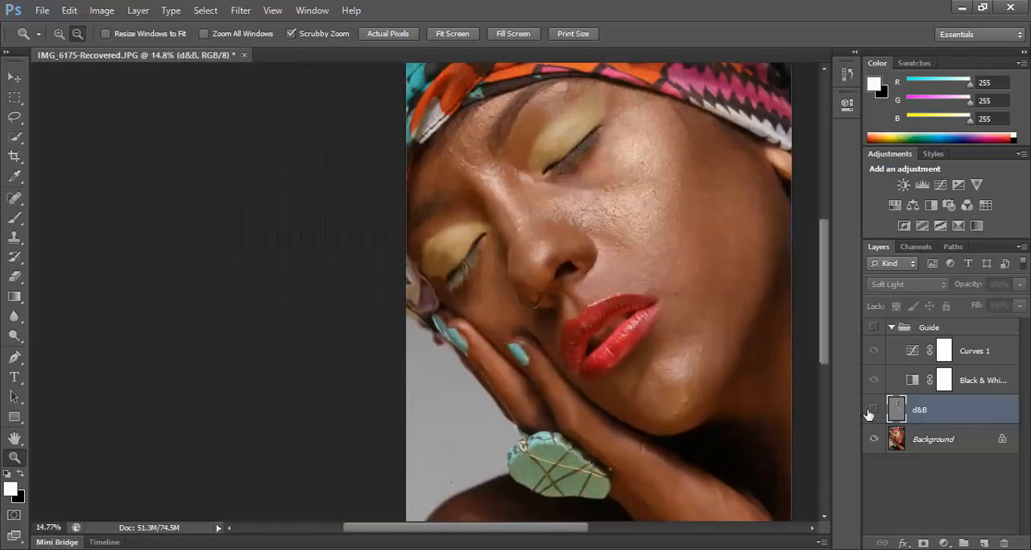
left_click(875, 410)
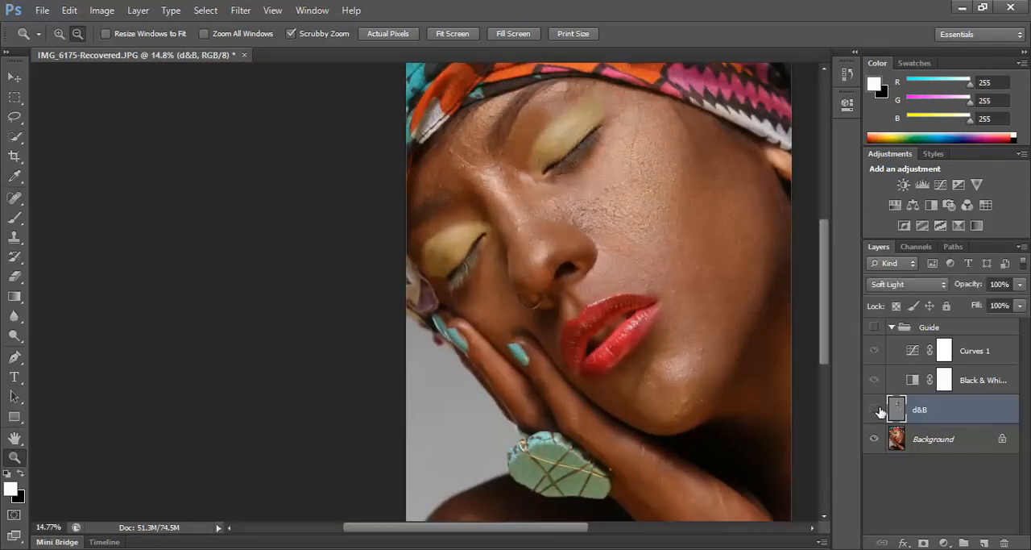
left_click_drag(567, 528, 632, 529)
left_click(875, 409)
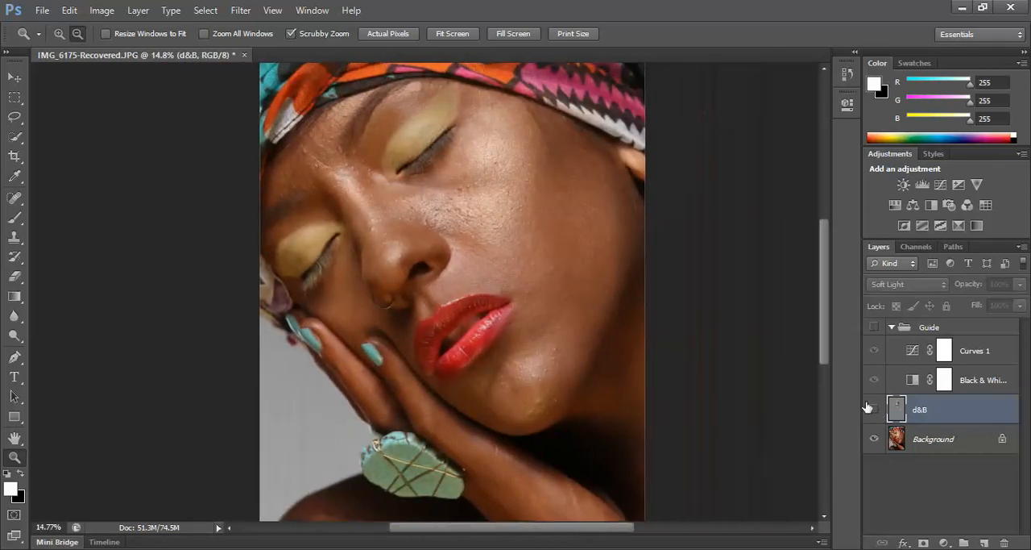
left_click(874, 410)
left_click(874, 410)
left_click(874, 411)
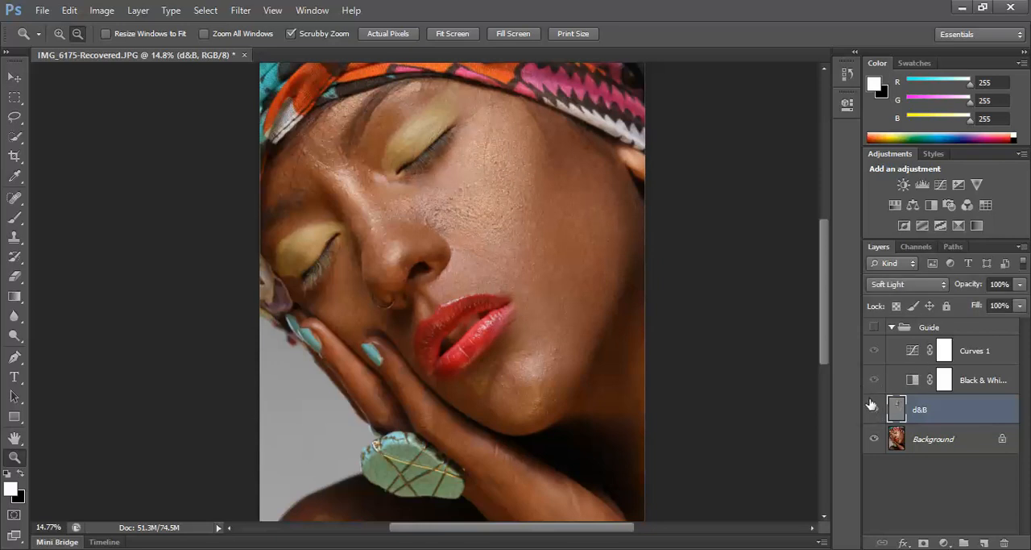
left_click(875, 411)
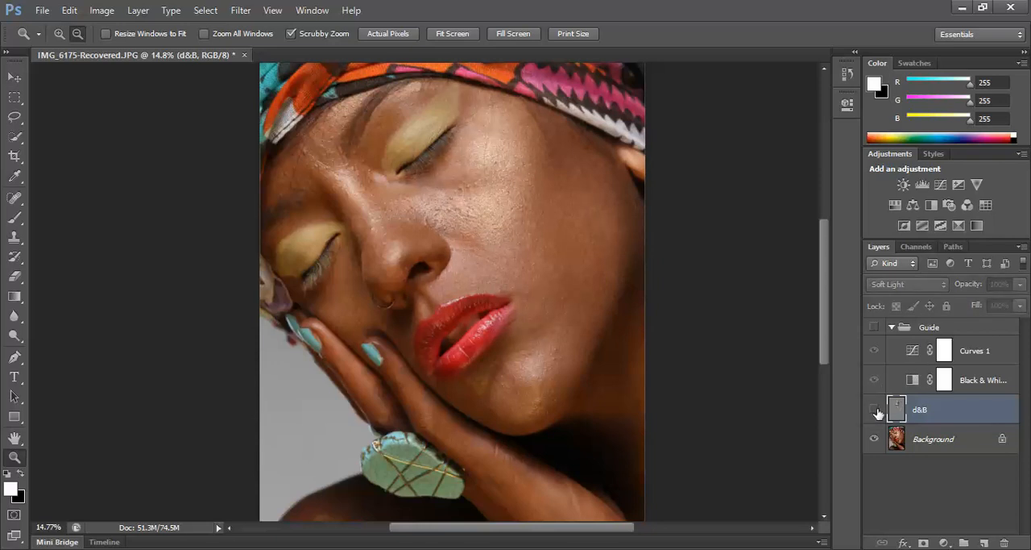
left_click(876, 411)
left_click(879, 410)
left_click(876, 411)
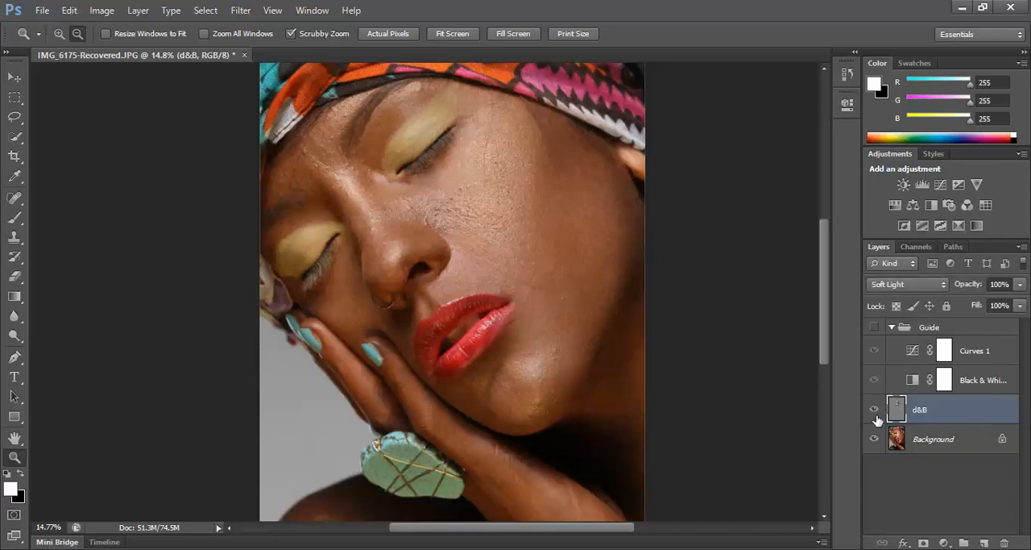
left_click(876, 411)
left_click(876, 411)
left_click(876, 411)
left_click(876, 411)
left_click(875, 410)
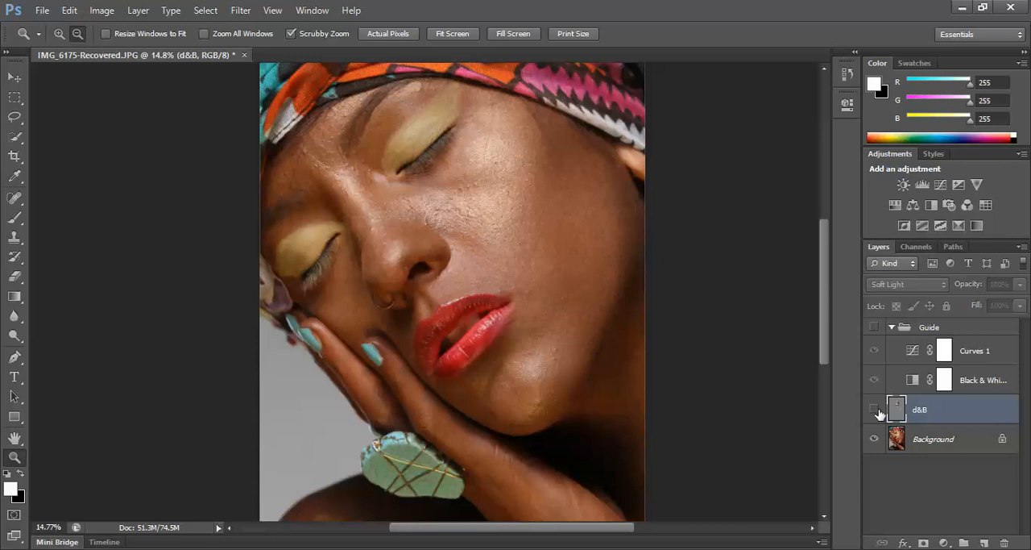
left_click(876, 411)
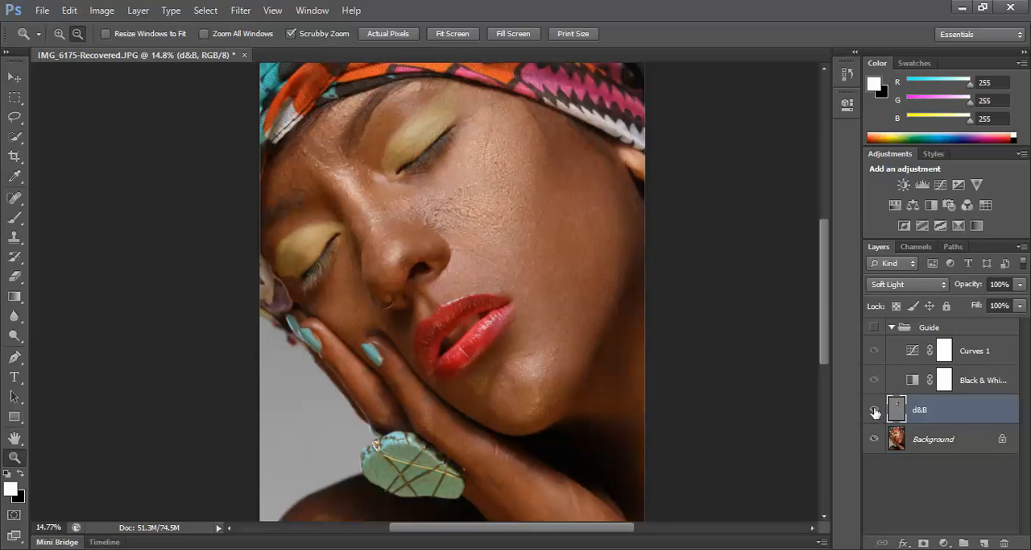
left_click(876, 411)
Compare the full face and headscarf in color with the d&B layer on and off, leaving the layer visible.
left_click(876, 411)
left_click_drag(823, 357, 824, 333)
left_click(876, 411)
left_click(876, 411)
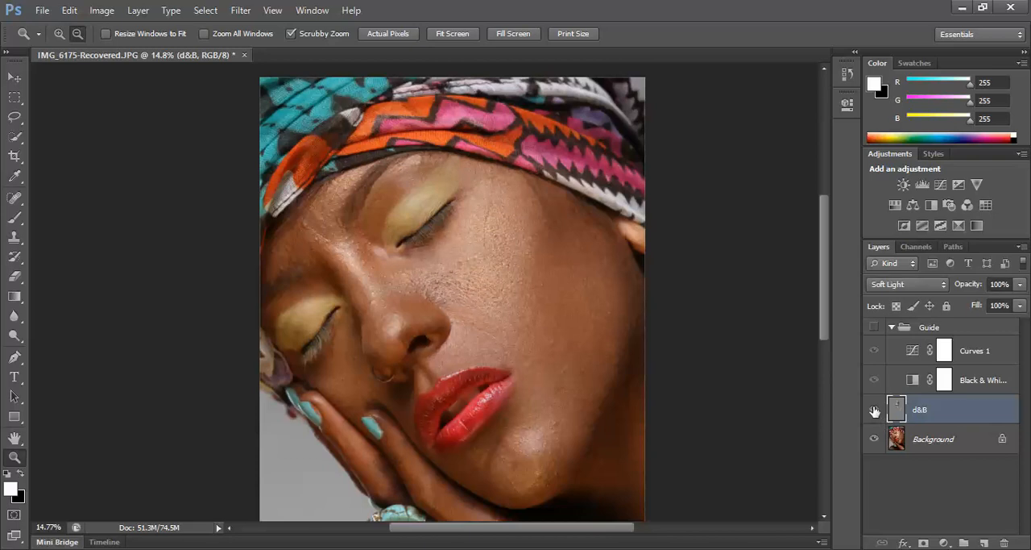
left_click(876, 410)
left_click(876, 410)
left_click(876, 411)
left_click(876, 411)
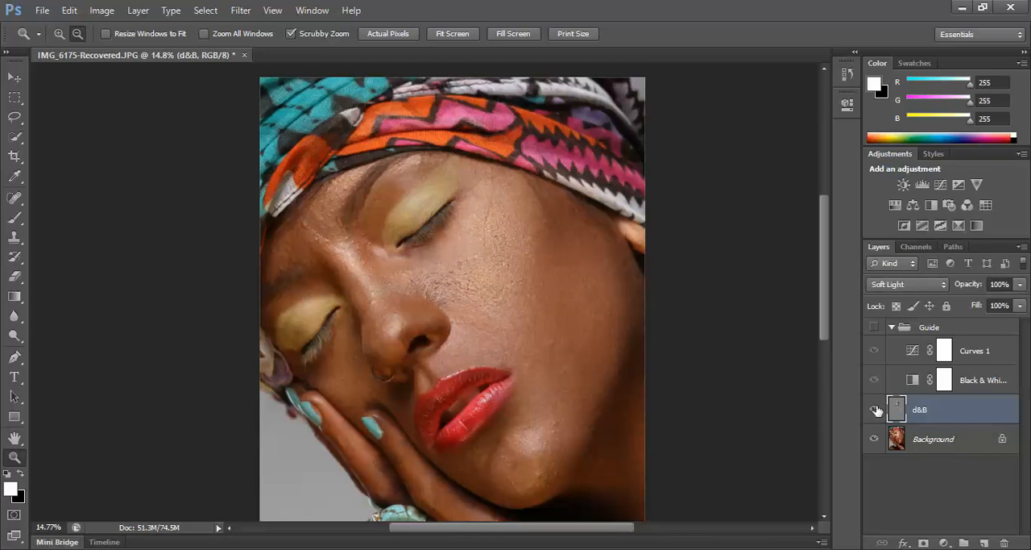